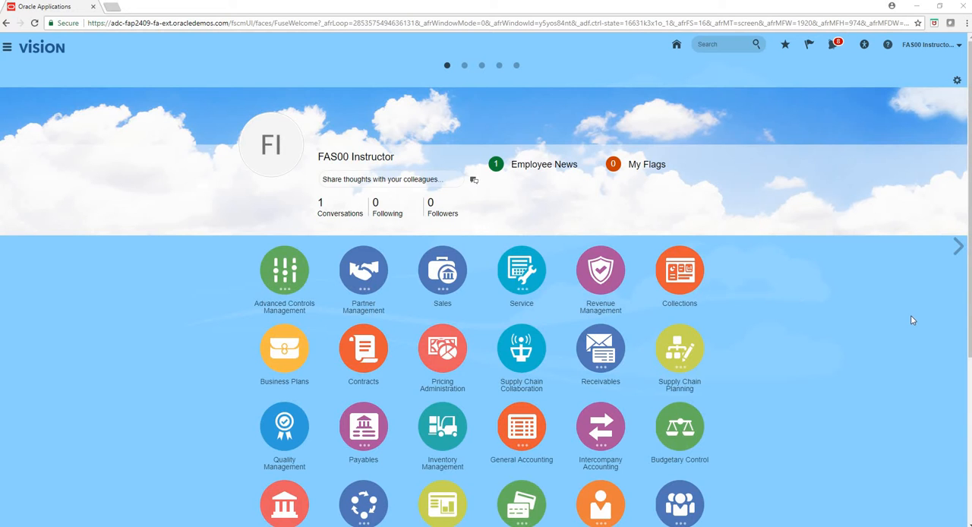
# - Look over the home page apps, view the Security Console under Tools, and return to the home page
pyautogui.scroll(-4, 911, 320)
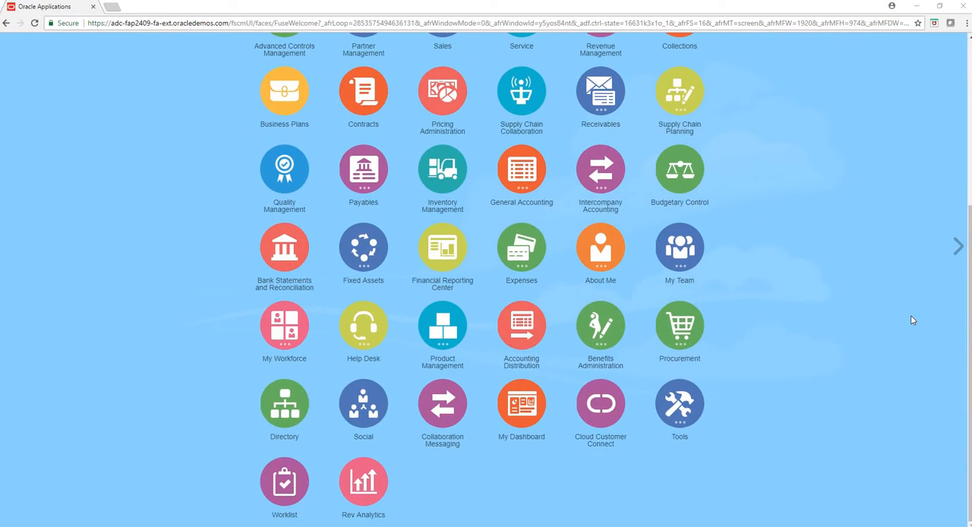
pyautogui.scroll(4, 911, 319)
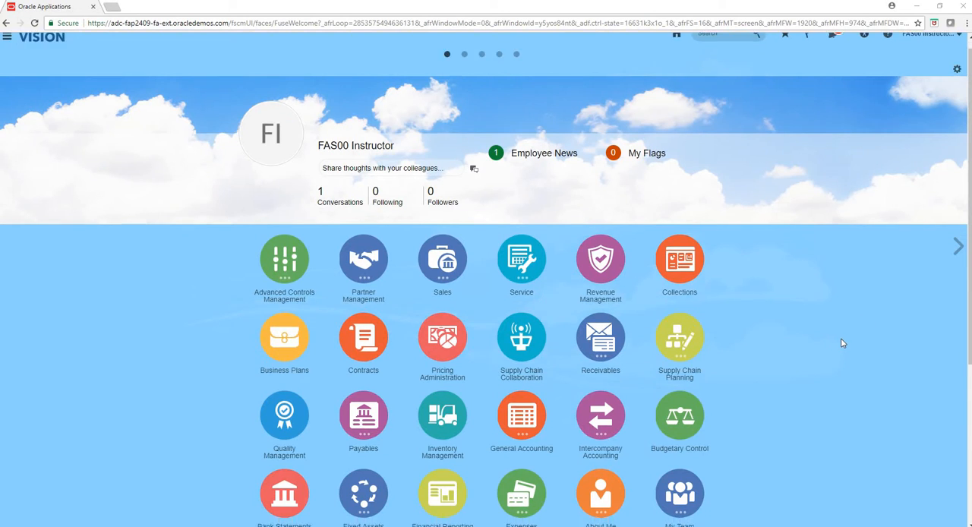
pyautogui.scroll(-4, 840, 338)
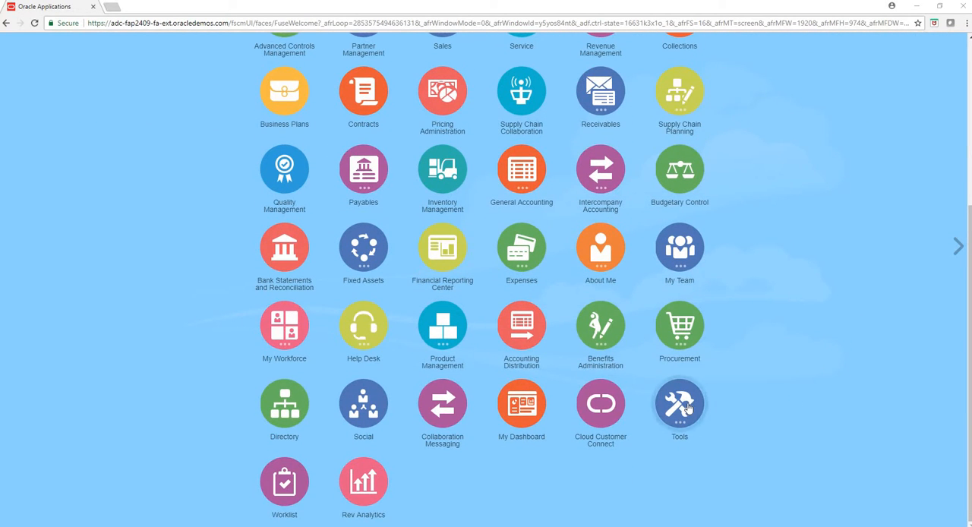
pyautogui.click(657, 419)
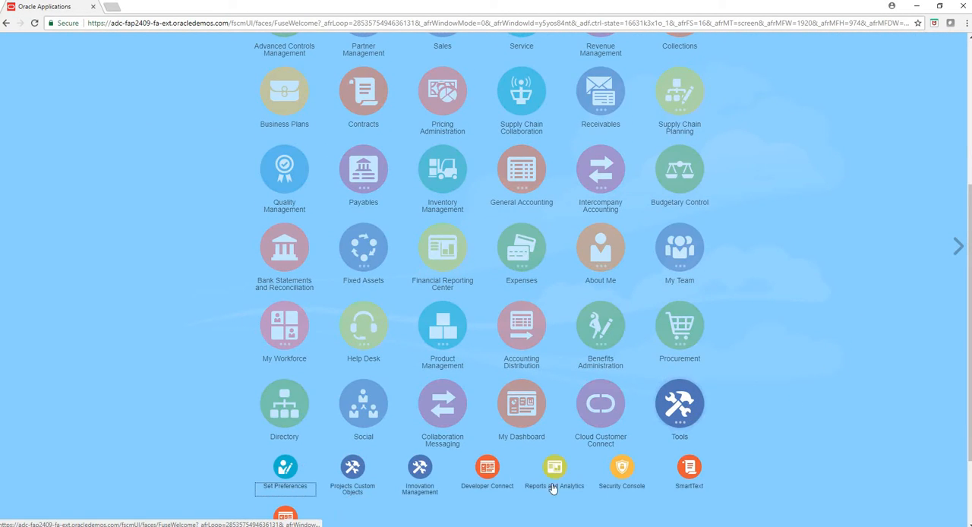
pyautogui.click(618, 478)
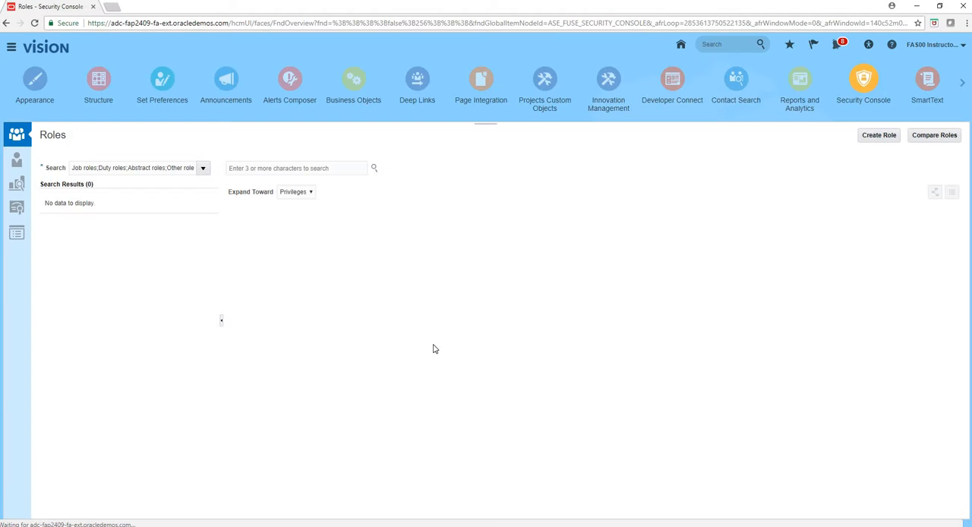
pyautogui.click(680, 47)
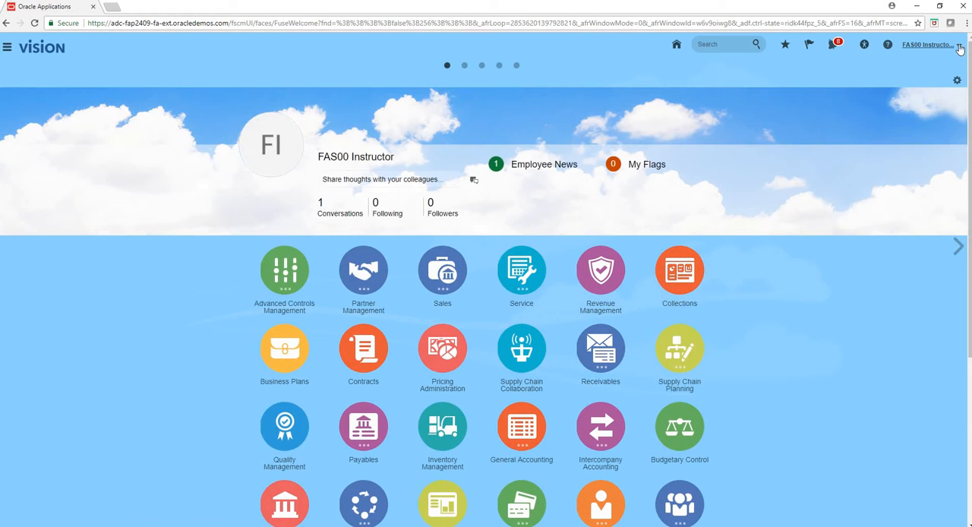
# - Go to Setup and Maintenance and switch the setup offering to Financials
pyautogui.click(928, 44)
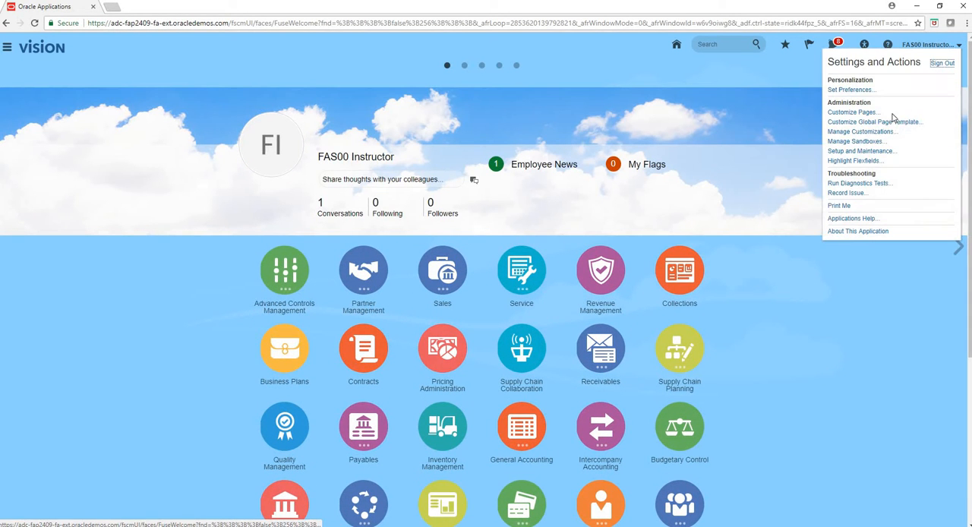
pyautogui.click(861, 151)
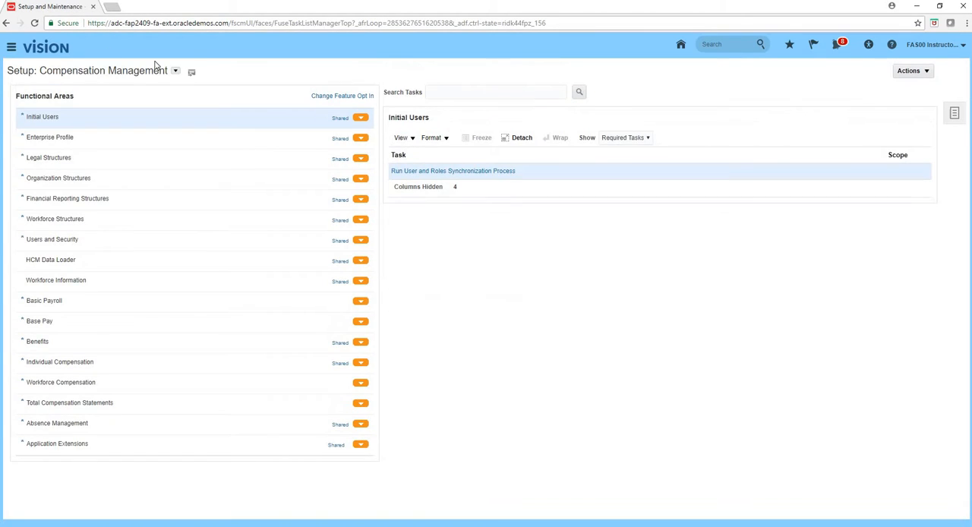
pyautogui.click(174, 71)
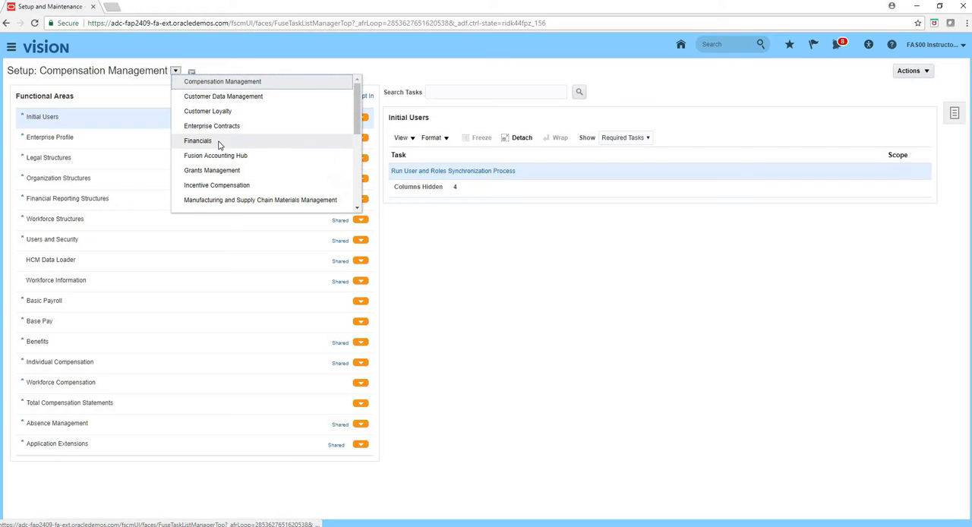
# - Search the setup tasks for "manage users" and open the Manage Users task
pyautogui.click(458, 92)
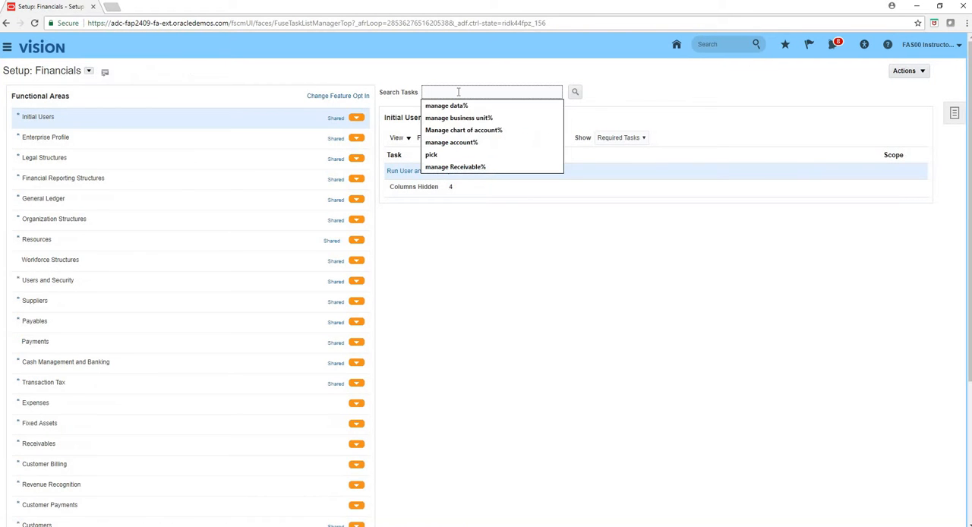
pyautogui.write('manage users')
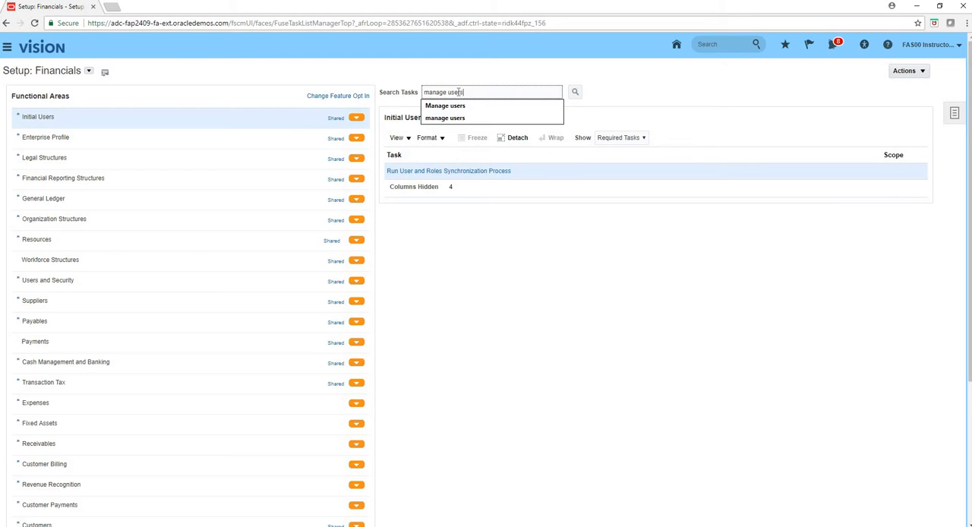
pyautogui.press('Return')
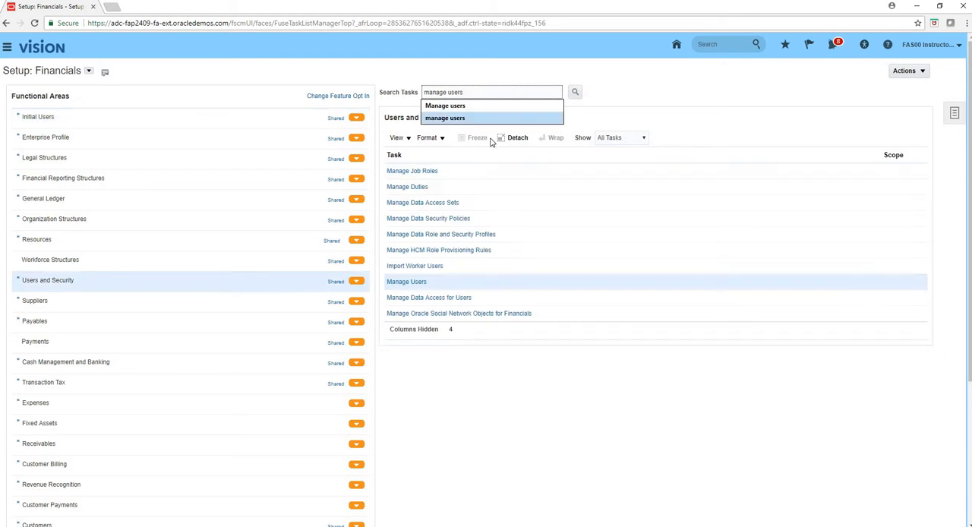
pyautogui.click(406, 285)
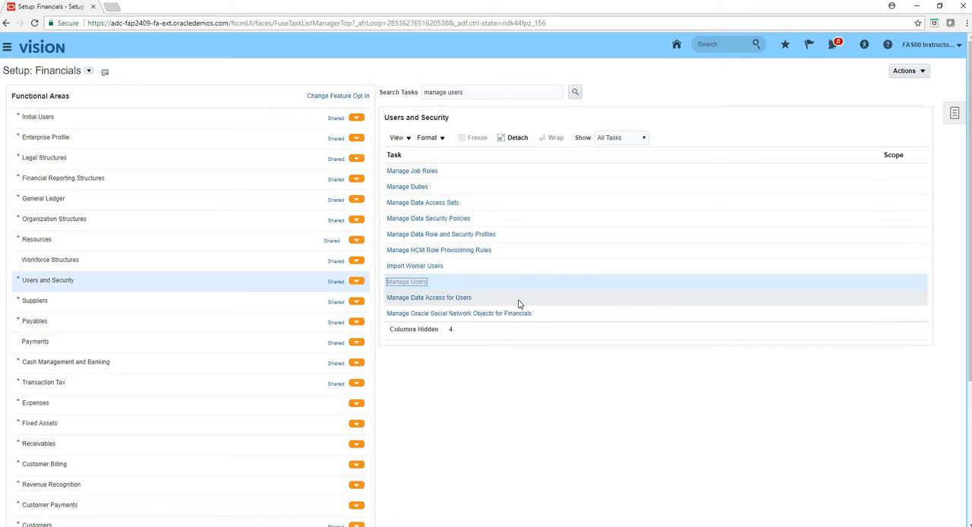
# - Start creating a new user and enter the person's last name, first name and user name
pyautogui.click(62, 136)
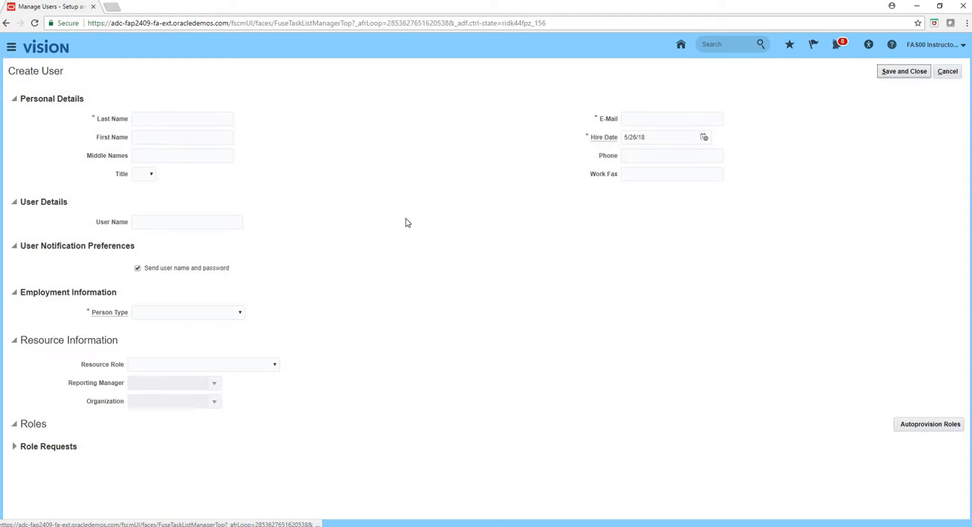
pyautogui.click(170, 119)
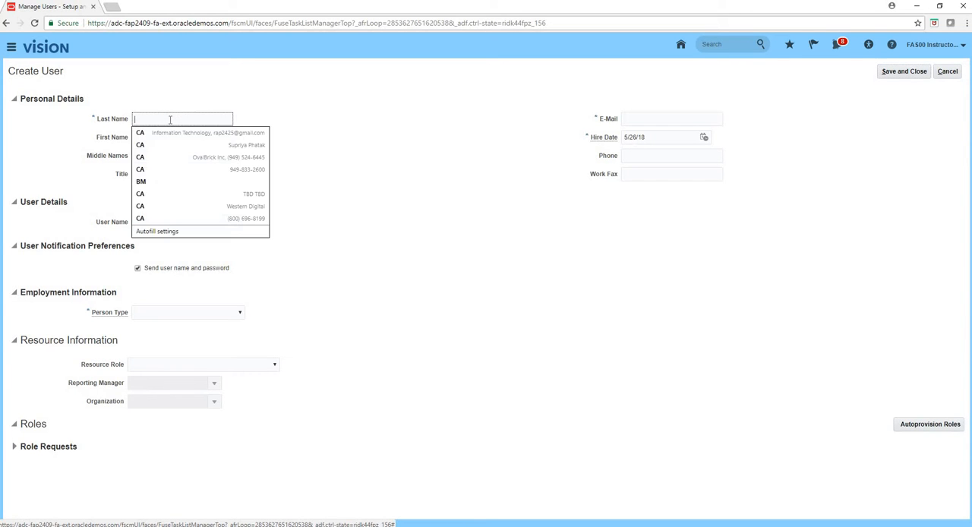
pyautogui.write('Doe')
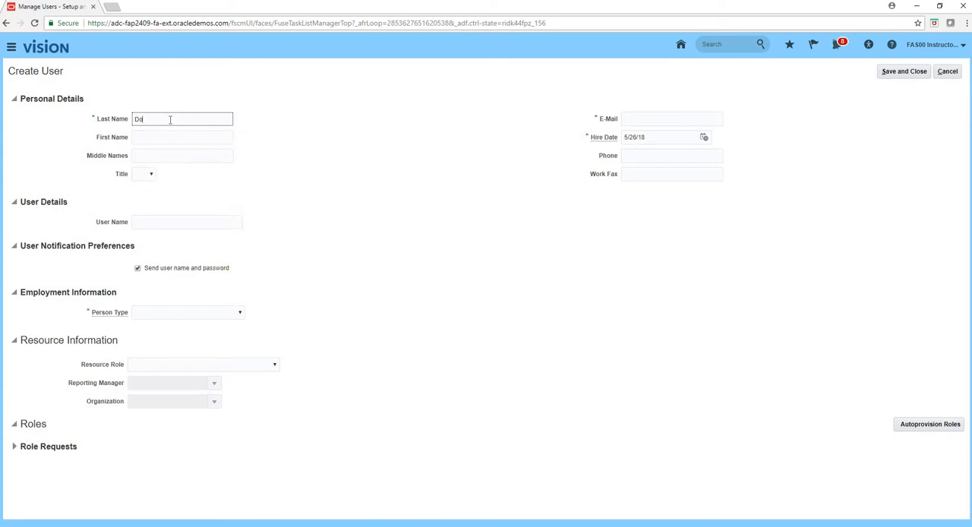
pyautogui.press('Tab')
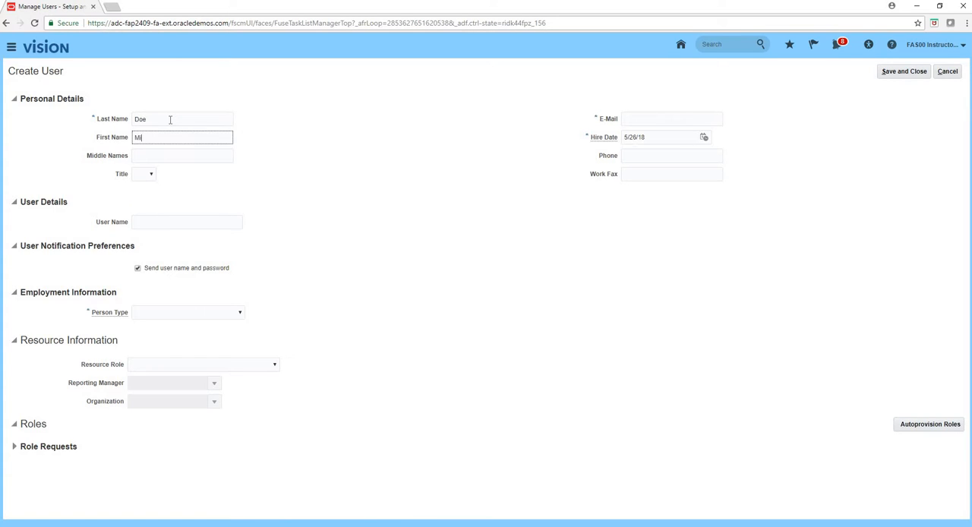
pyautogui.click(185, 220)
pyautogui.write('Mike.Doe')
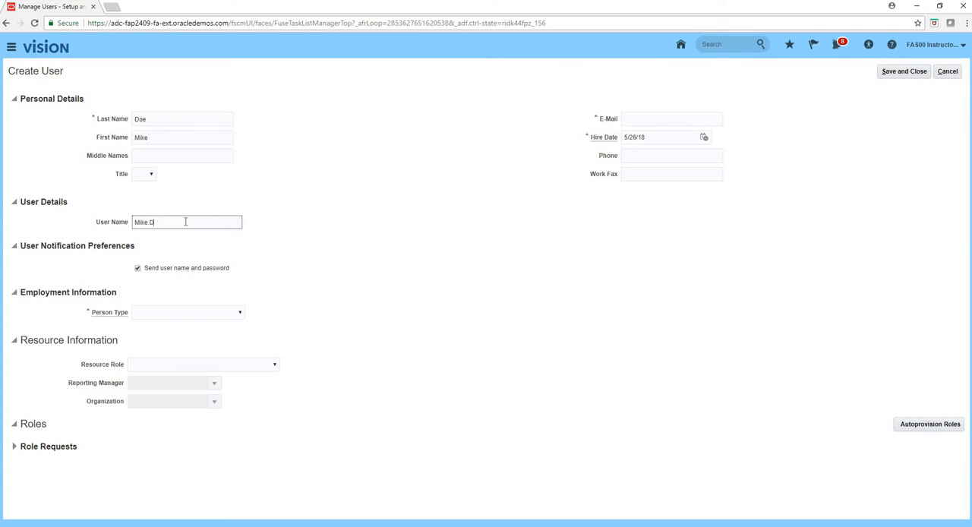
# - Set the person type to Employee, the legal employer to US1 Legal Entity and the business unit to US1 Business Unit
pyautogui.click(216, 314)
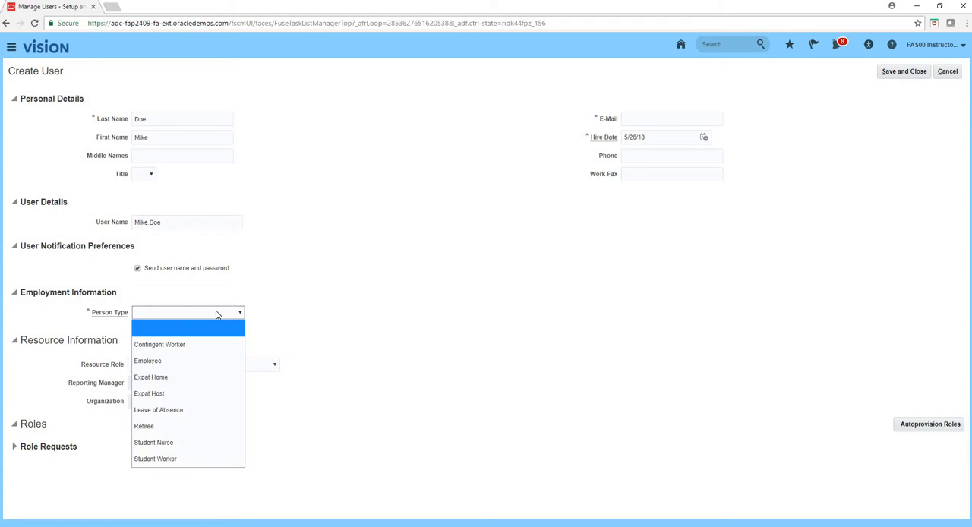
pyautogui.click(196, 361)
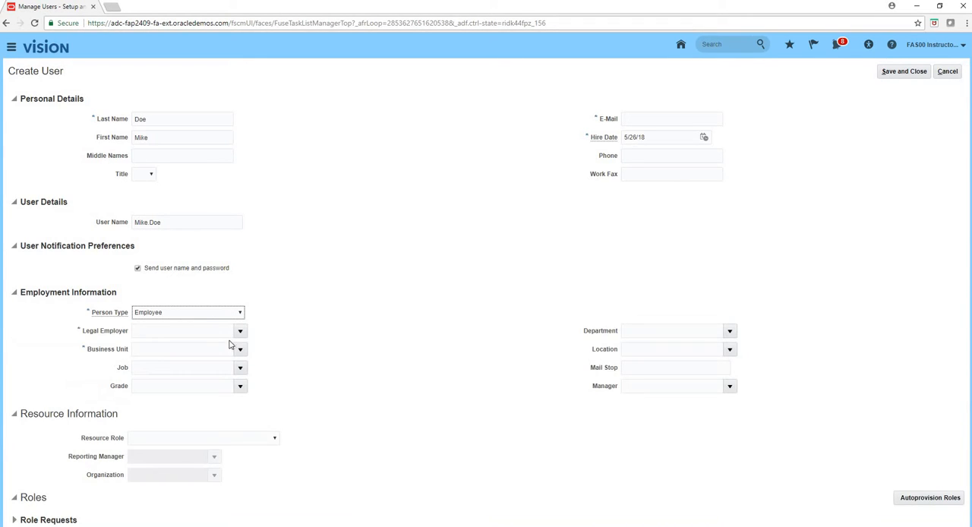
pyautogui.click(242, 332)
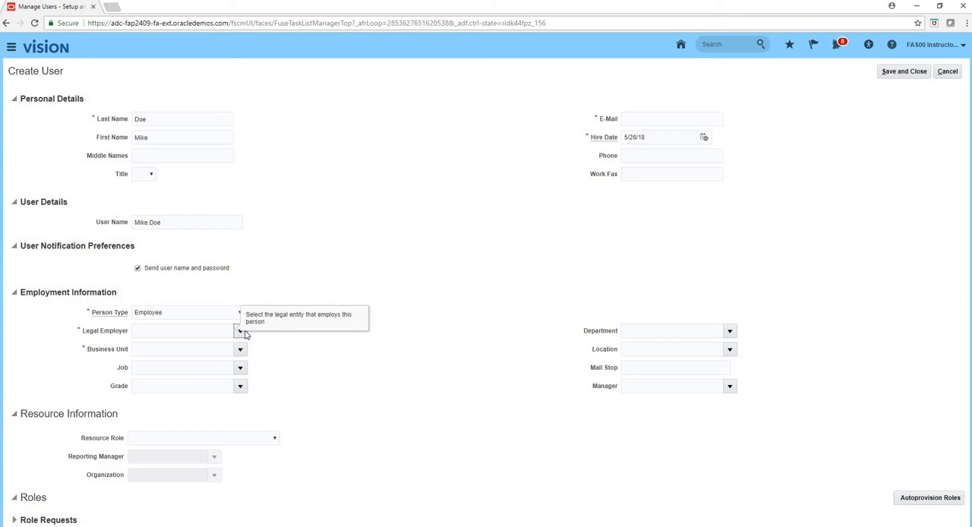
pyautogui.click(190, 350)
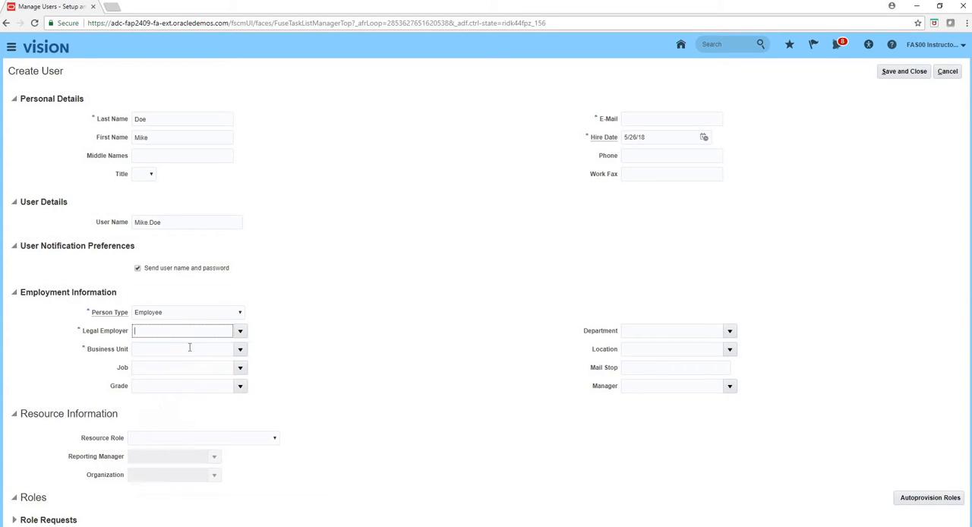
pyautogui.click(239, 349)
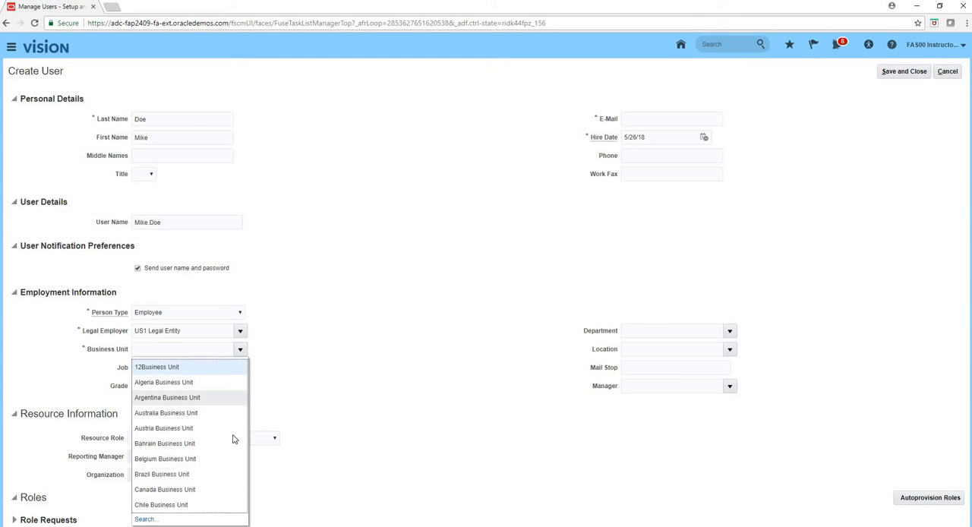
pyautogui.click(168, 348)
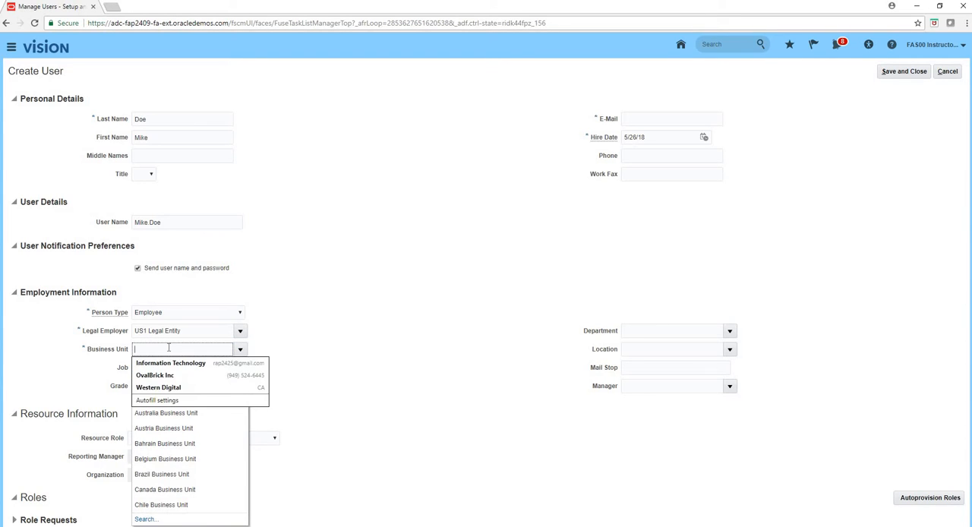
pyautogui.write('Us1')
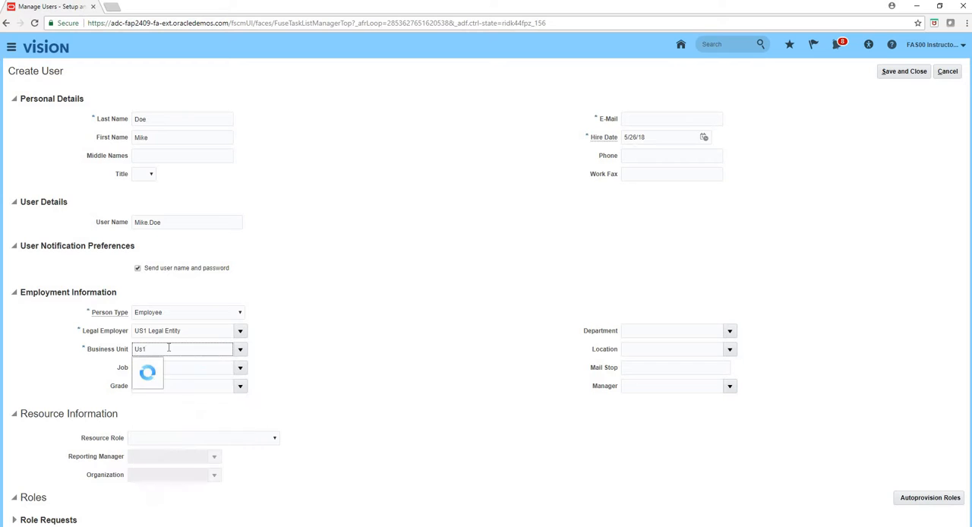
pyautogui.click(157, 369)
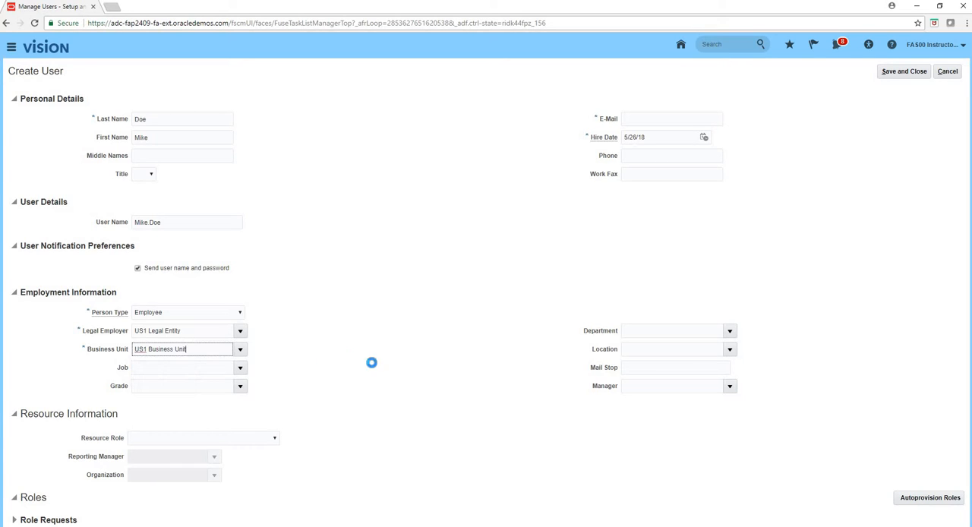
# - Look through the resource roles available for the new user
pyautogui.click(273, 440)
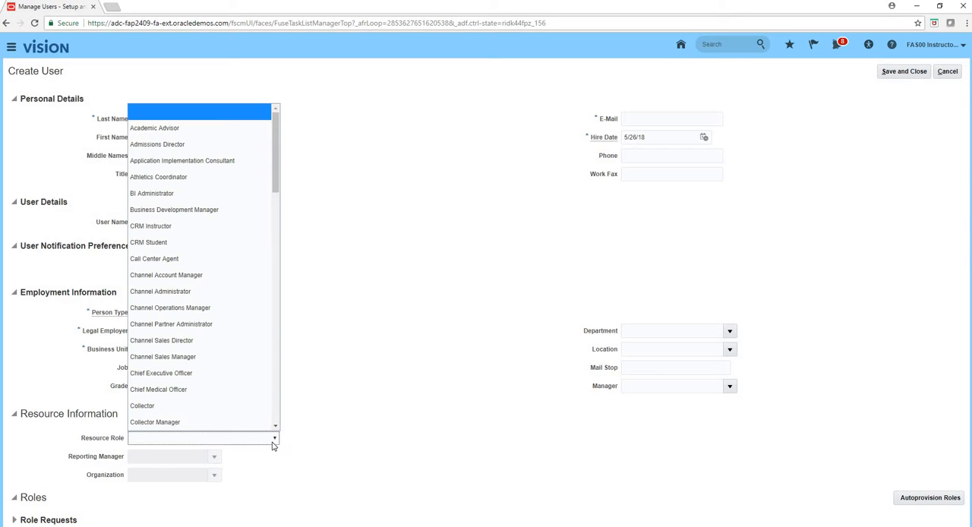
pyautogui.moveTo(276, 181); pyautogui.dragTo(268, 341)
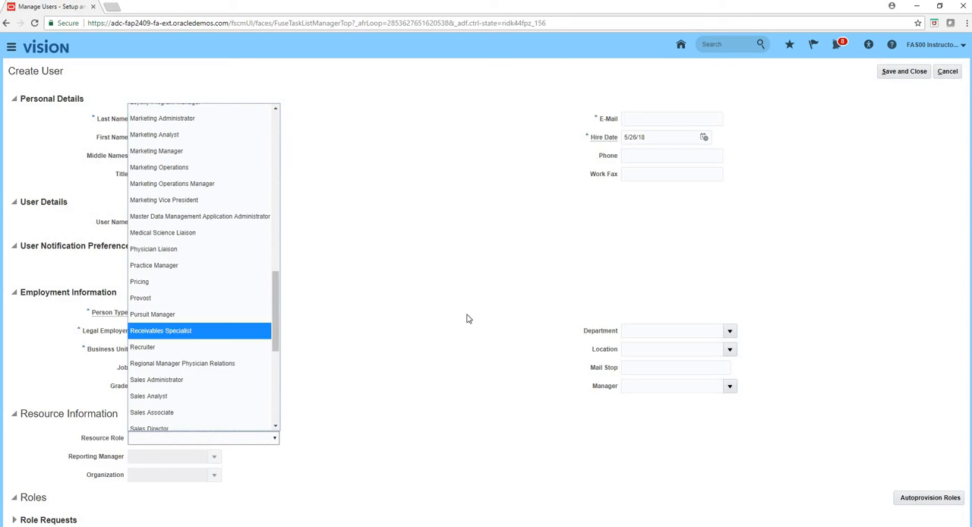
pyautogui.click(546, 236)
# - Enter the new user's e-mail address in the personal details
pyautogui.click(657, 117)
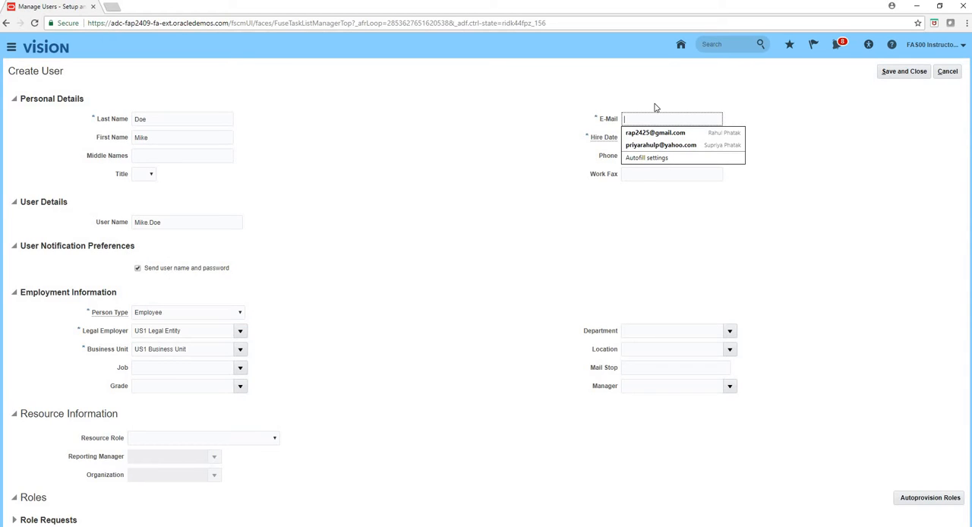
pyautogui.write('Mike.Doe@dummy')
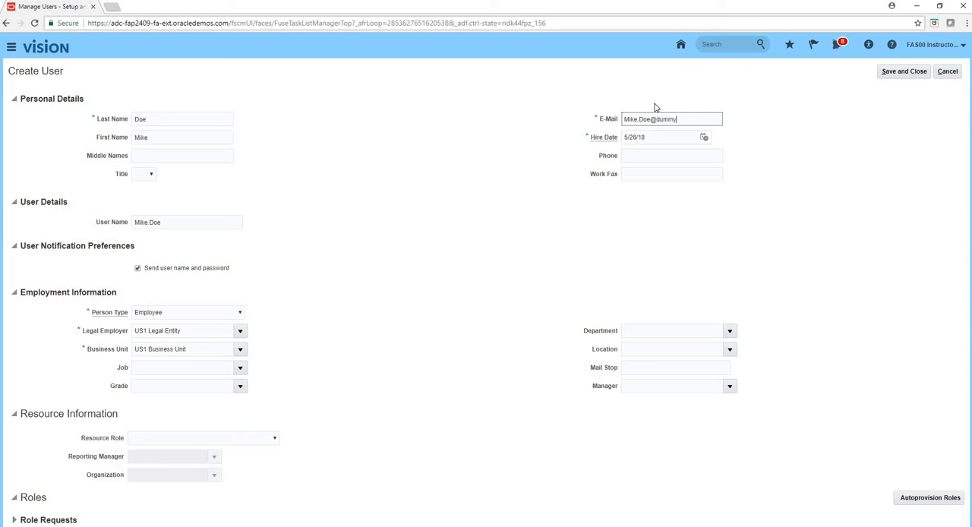
pyautogui.write('memail.com')
pyautogui.press('Tab')
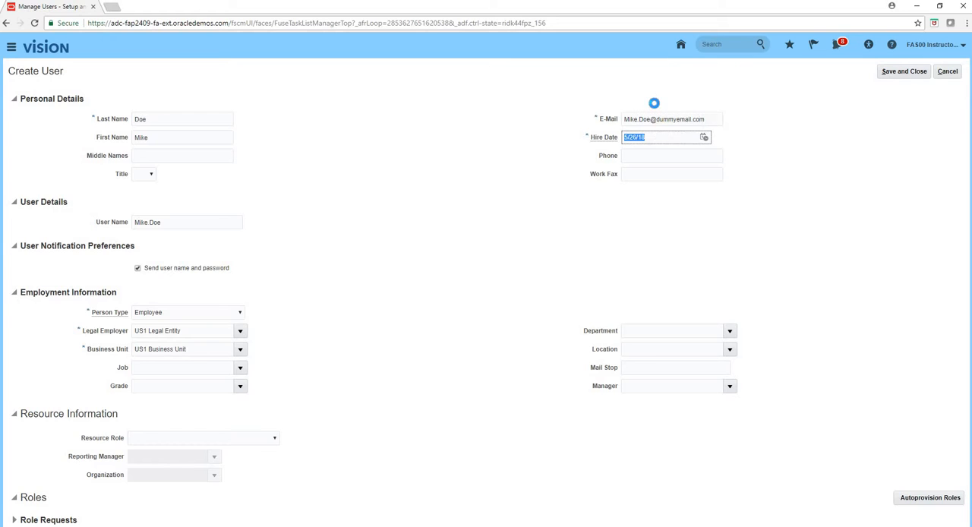
pyautogui.click(807, 237)
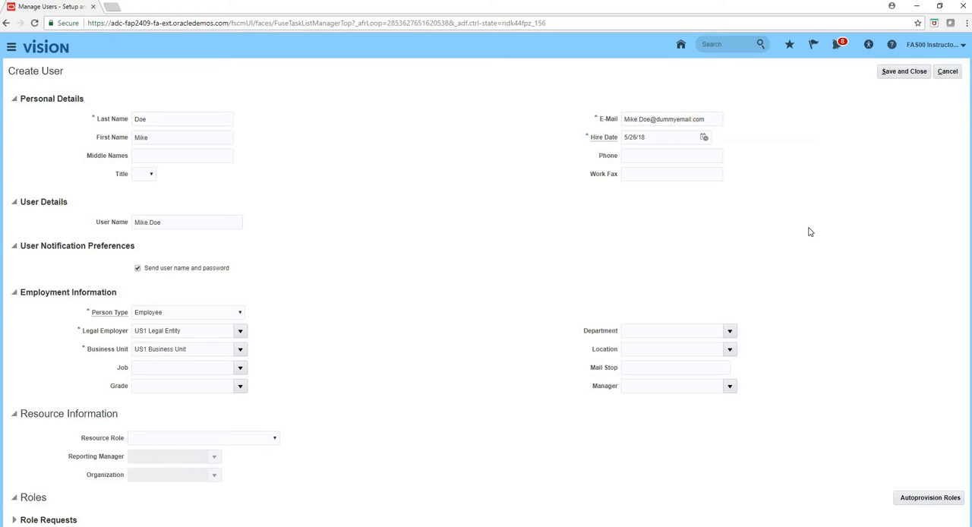
# - Save the new user, leave the Manage Users task and return to the home page
pyautogui.click(908, 74)
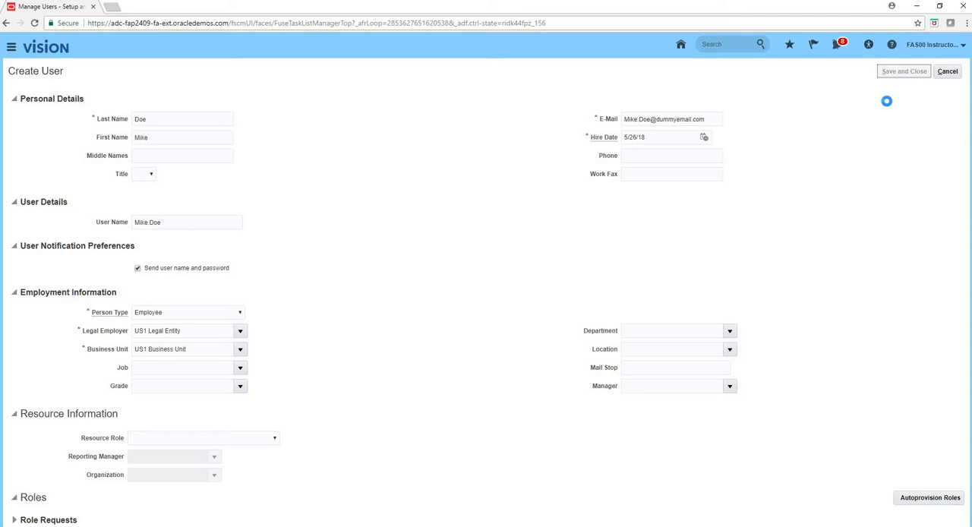
pyautogui.click(953, 72)
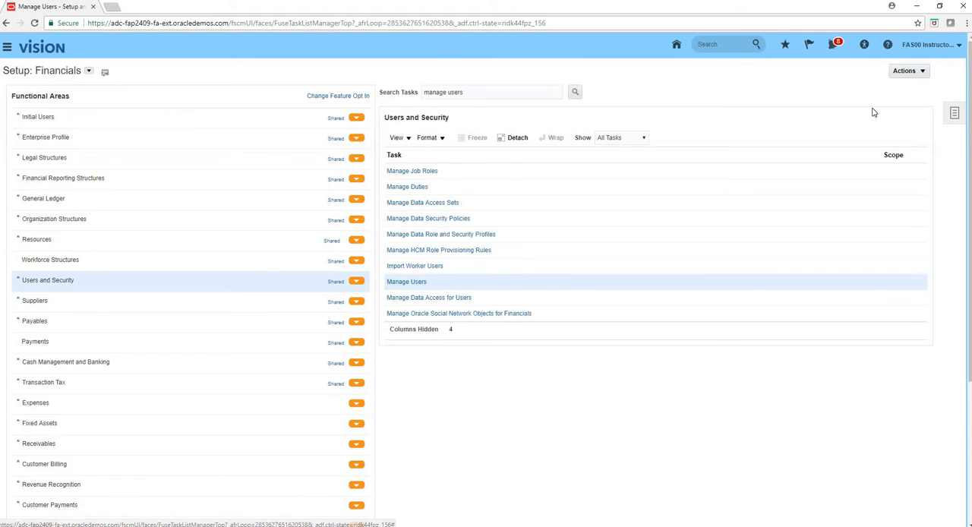
pyautogui.click(676, 46)
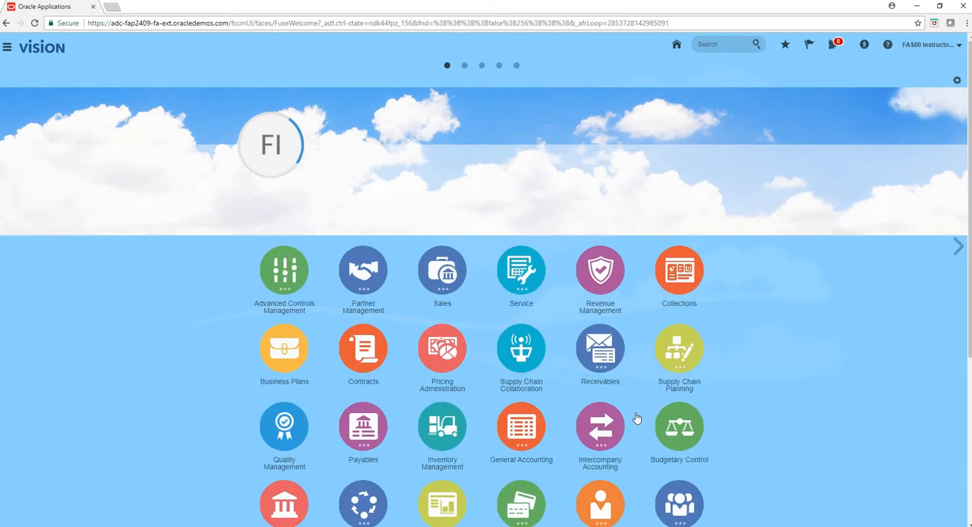
# - Open the Security Console from the Tools group of the application's navigation
pyautogui.scroll(-1, 641, 415)
pyautogui.scroll(-3, 641, 414)
pyautogui.click(657, 427)
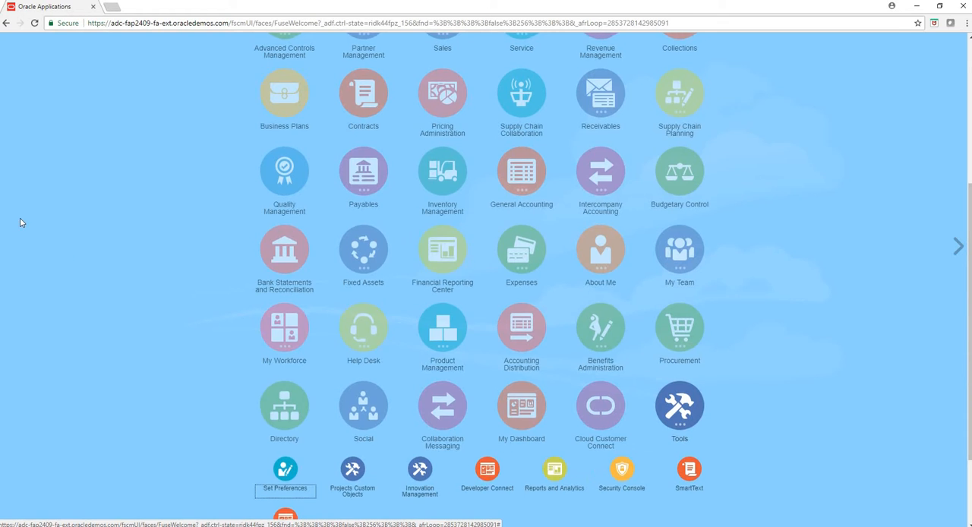
pyautogui.scroll(3, 22, 218)
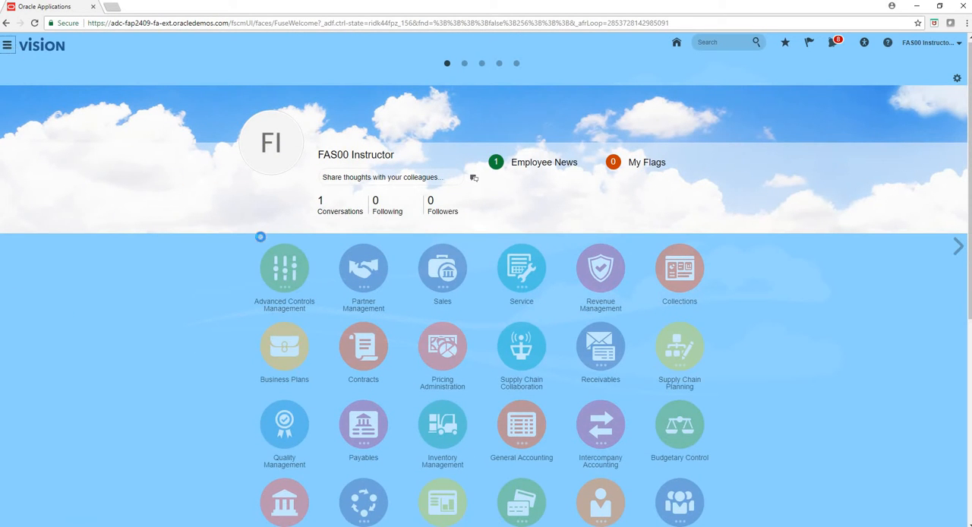
pyautogui.click(317, 291)
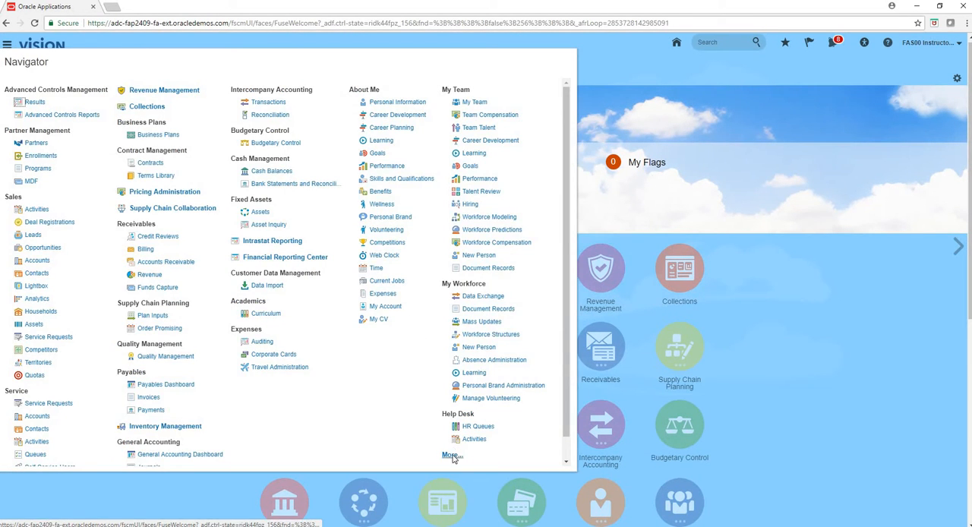
pyautogui.click(454, 455)
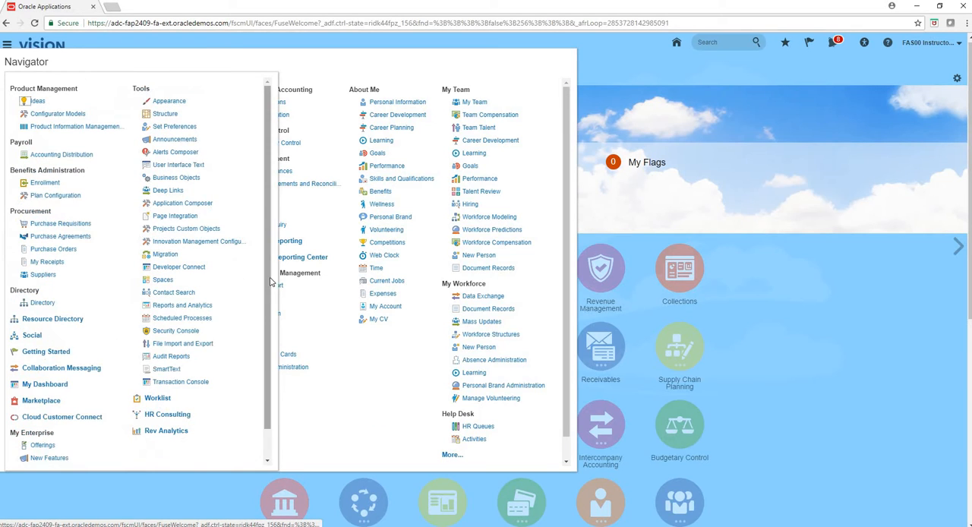
pyautogui.click(175, 331)
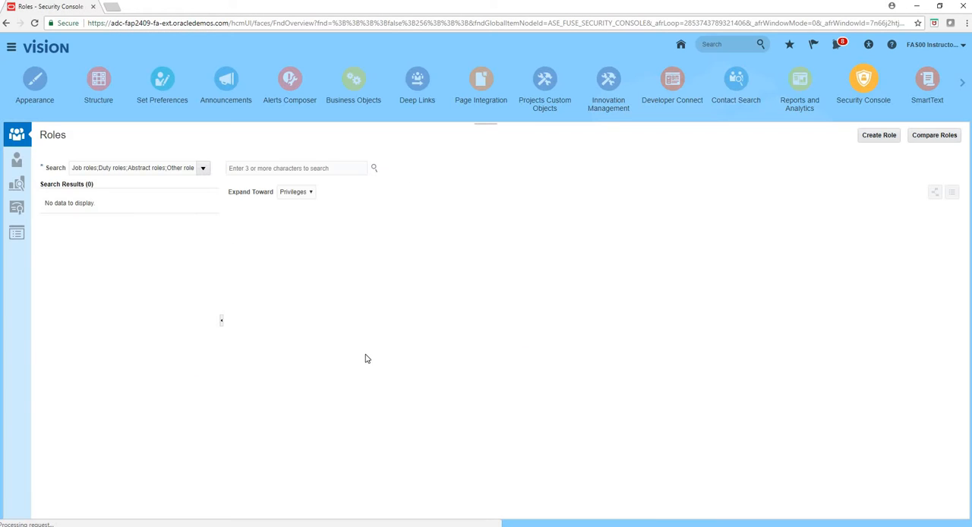
# - Search the Security Console's user accounts for the new employee's user name
pyautogui.click(14, 162)
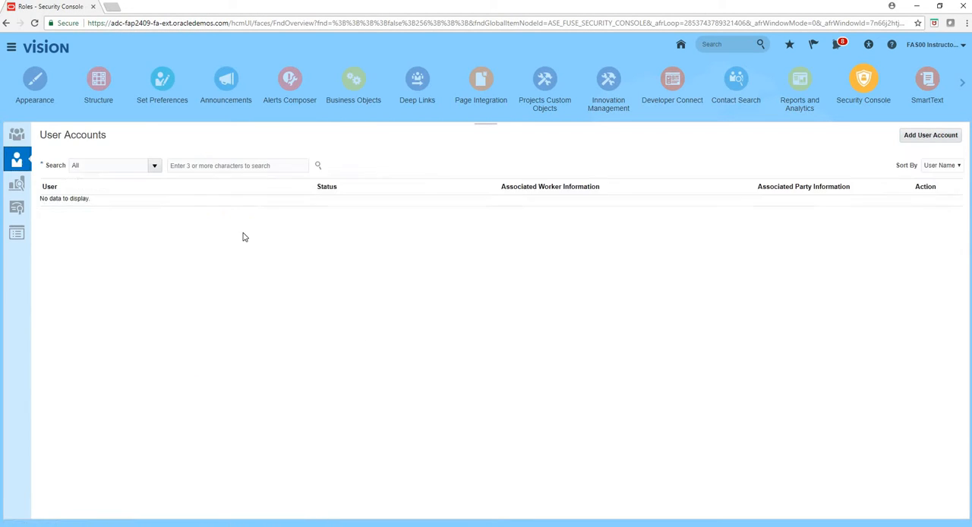
pyautogui.click(232, 167)
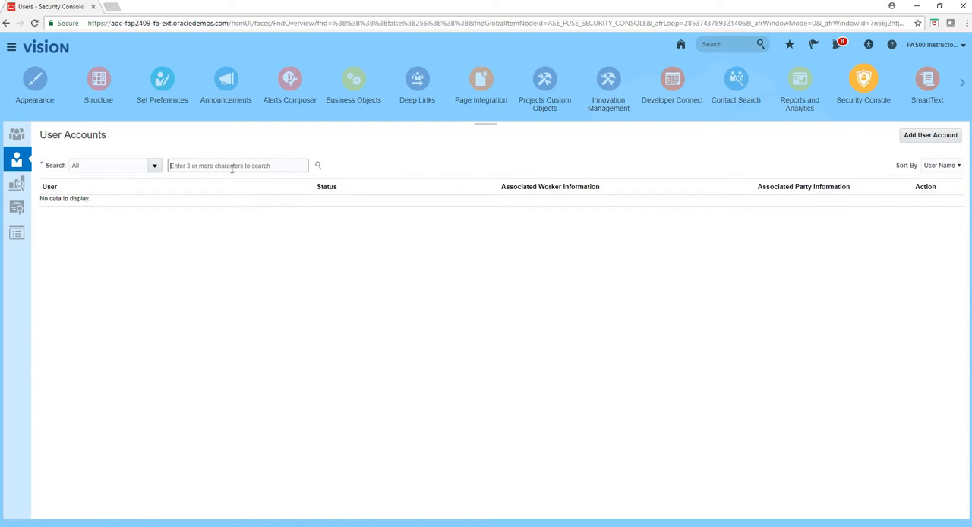
pyautogui.write('Mike.Doe')
pyautogui.press('Return')
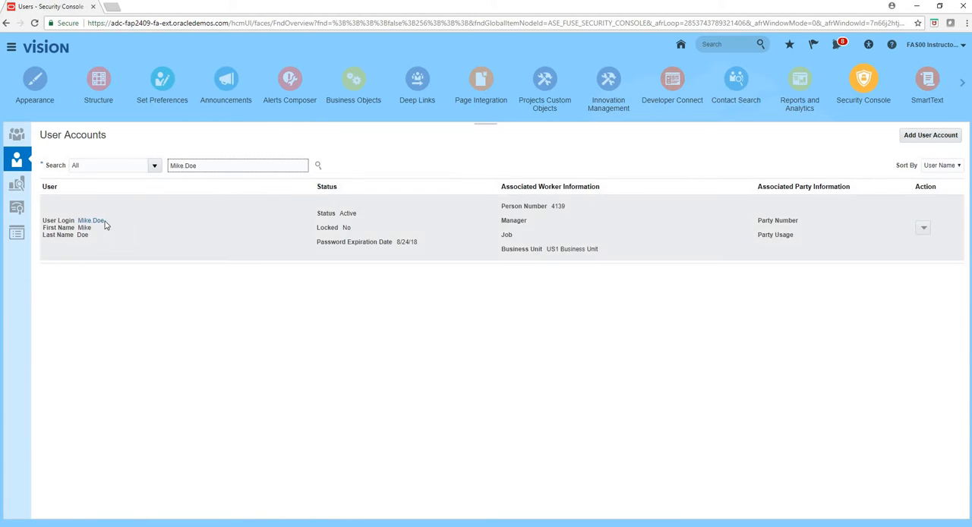
# - Review the new employee's account details and look at the blank form for adding a user account
pyautogui.click(91, 221)
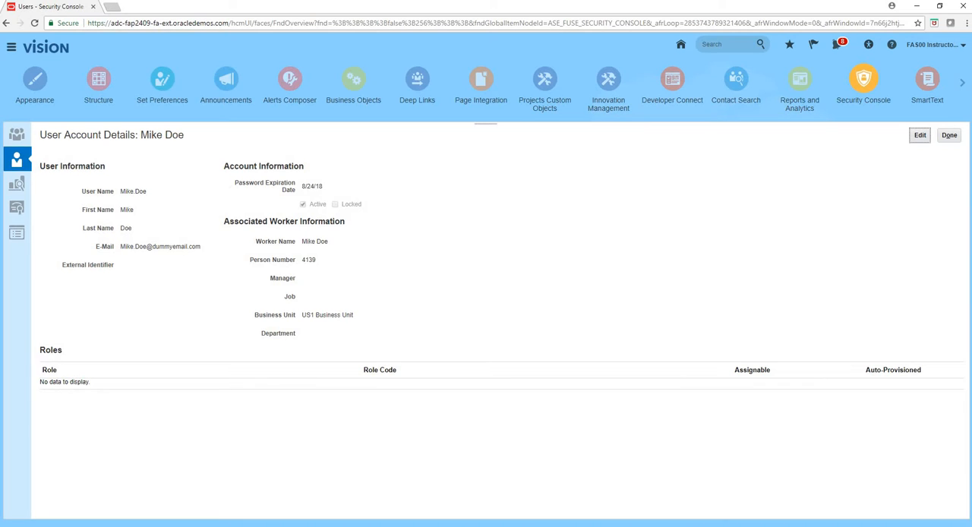
pyautogui.click(949, 135)
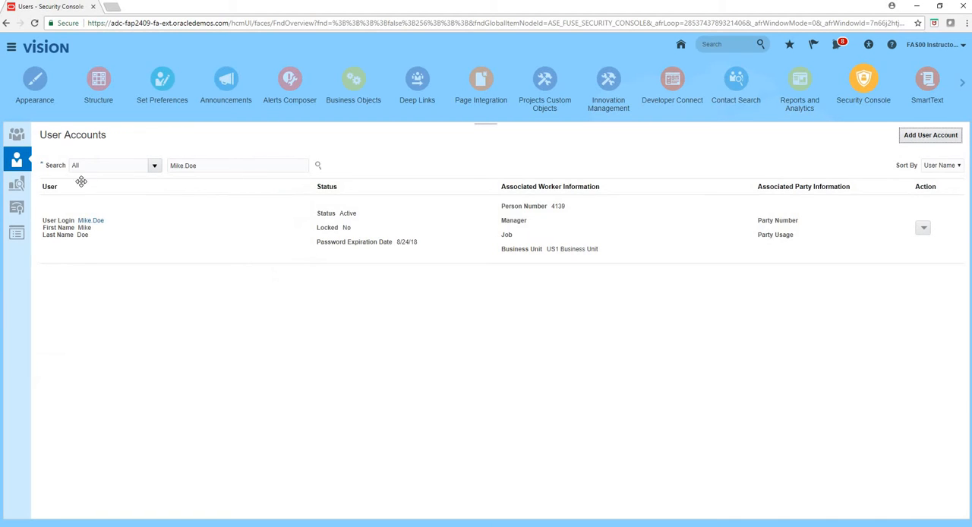
pyautogui.click(926, 140)
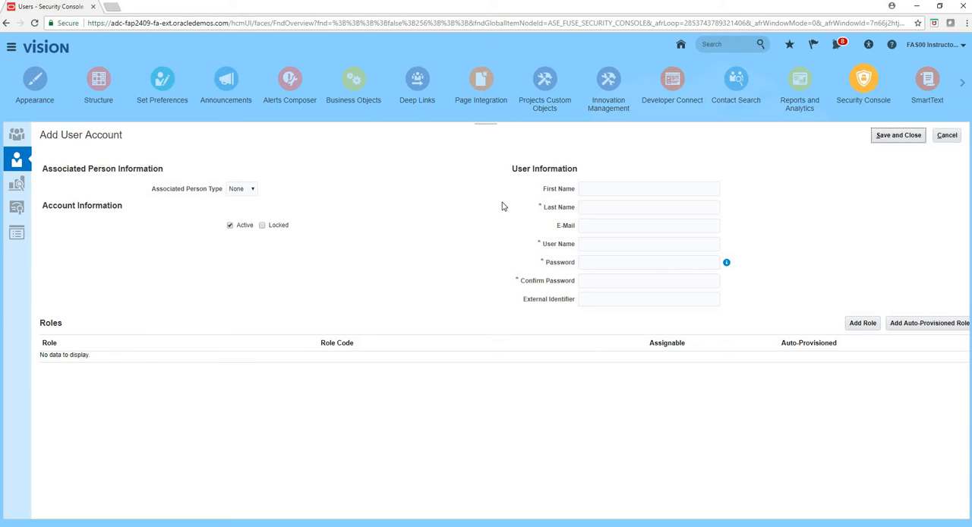
pyautogui.click(948, 137)
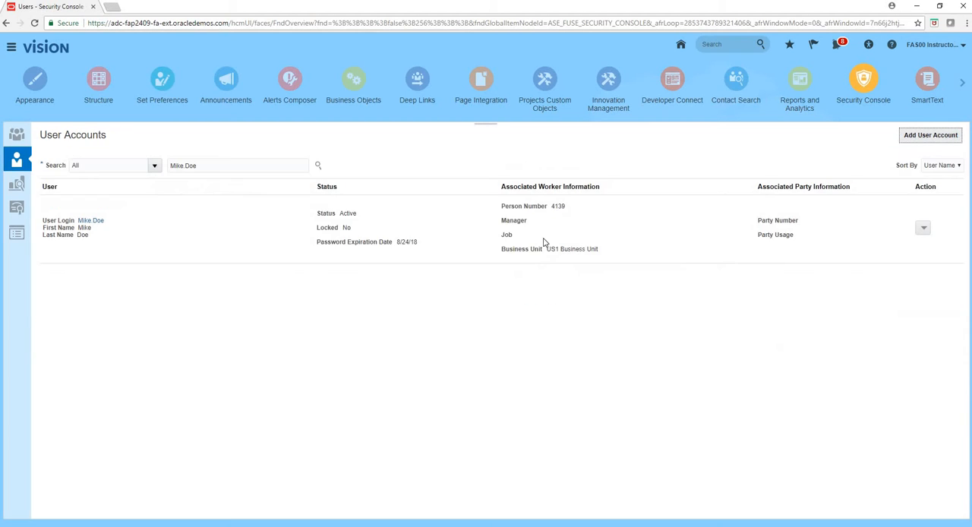
# - Open the new employee's account for editing and reset its password manually, entering and confirming the new account password
pyautogui.click(98, 221)
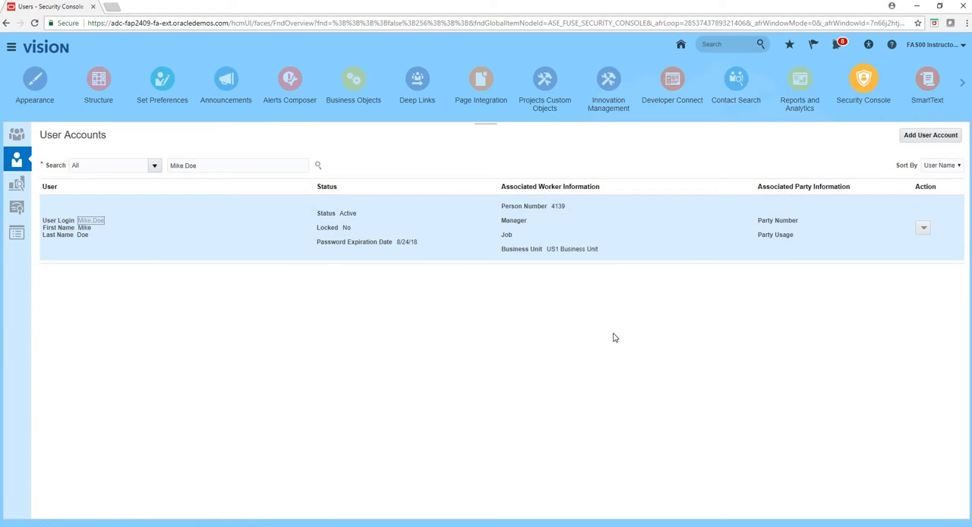
pyautogui.click(922, 136)
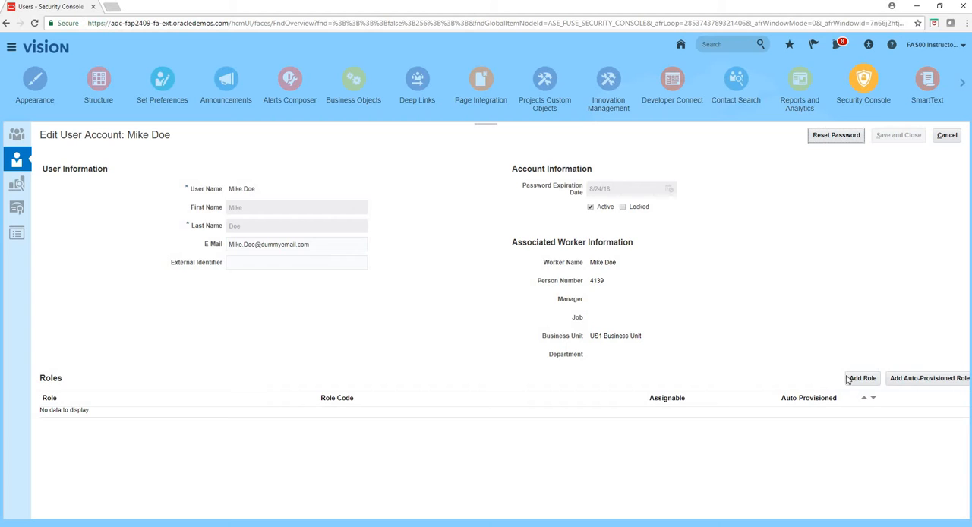
pyautogui.click(824, 139)
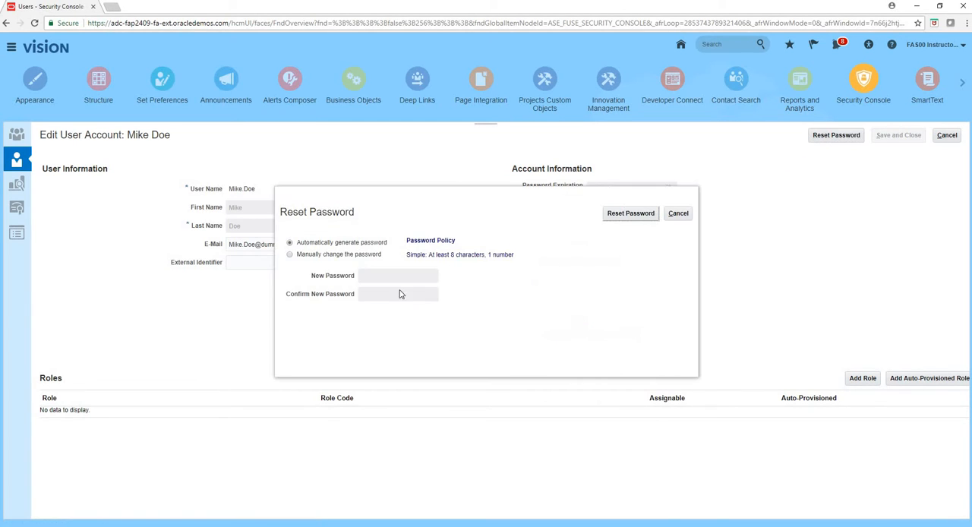
pyautogui.click(289, 255)
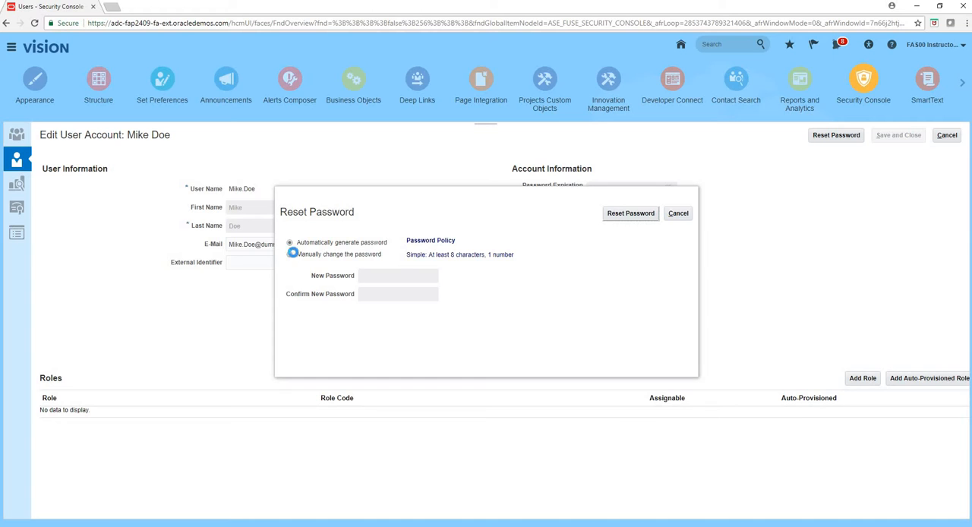
pyautogui.click(401, 277)
pyautogui.write('•••')
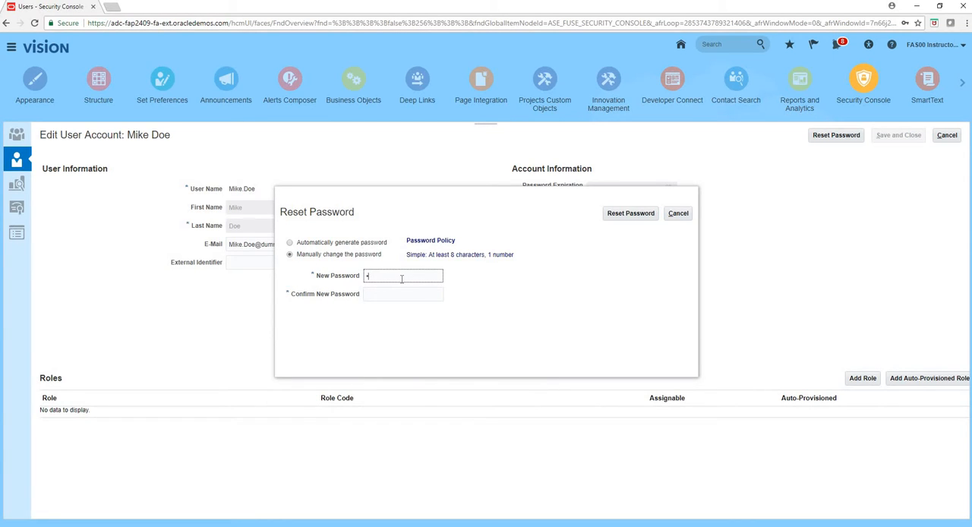
pyautogui.write('•')
pyautogui.press('Tab')
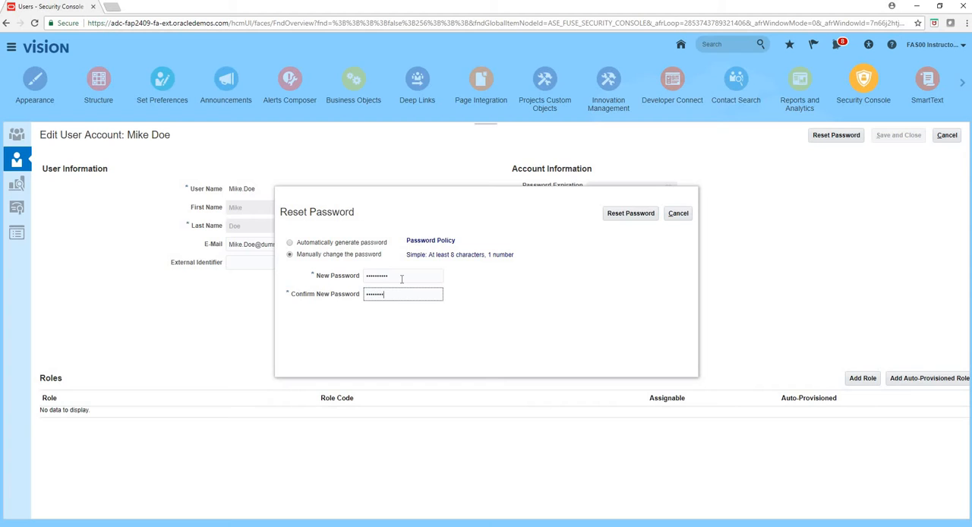
pyautogui.click(640, 214)
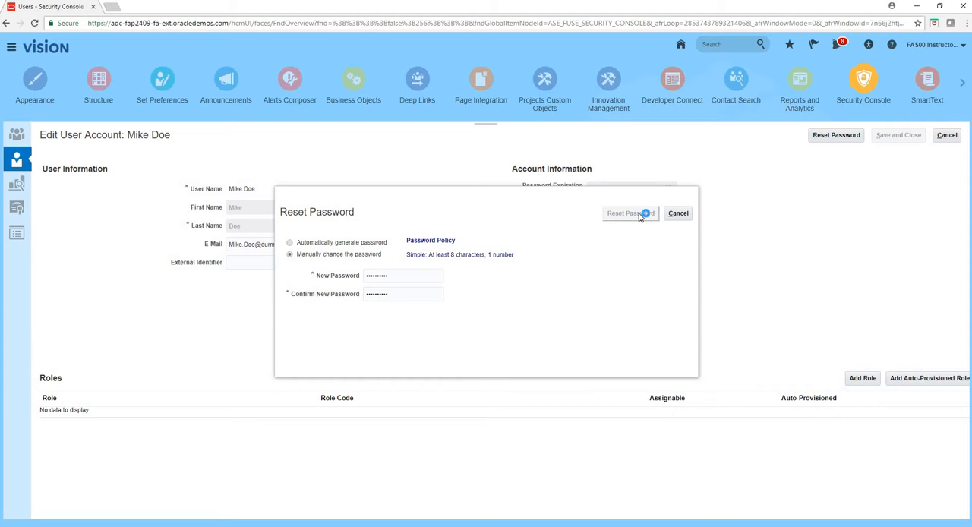
# - Add the role Accounts Payable Manager US1 Business Unit to the employee's account
pyautogui.click(863, 379)
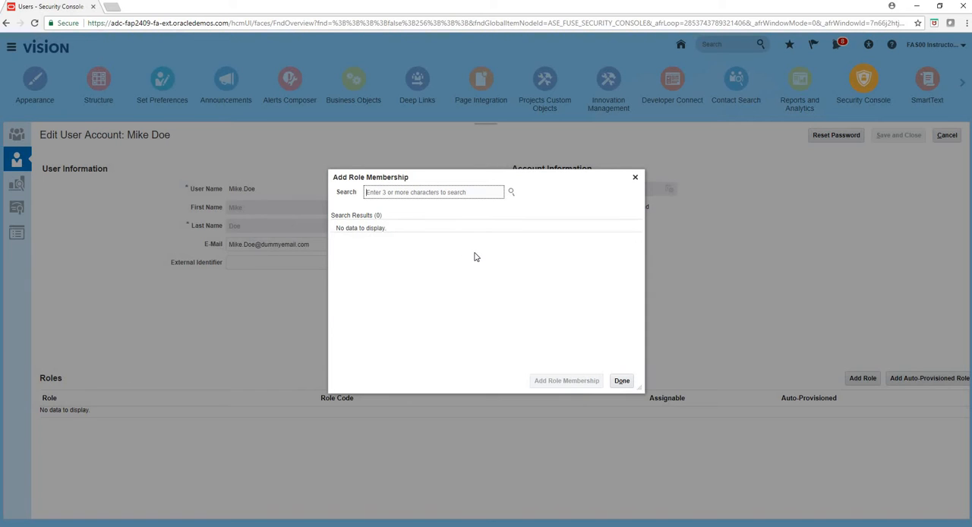
pyautogui.write('accounts paya')
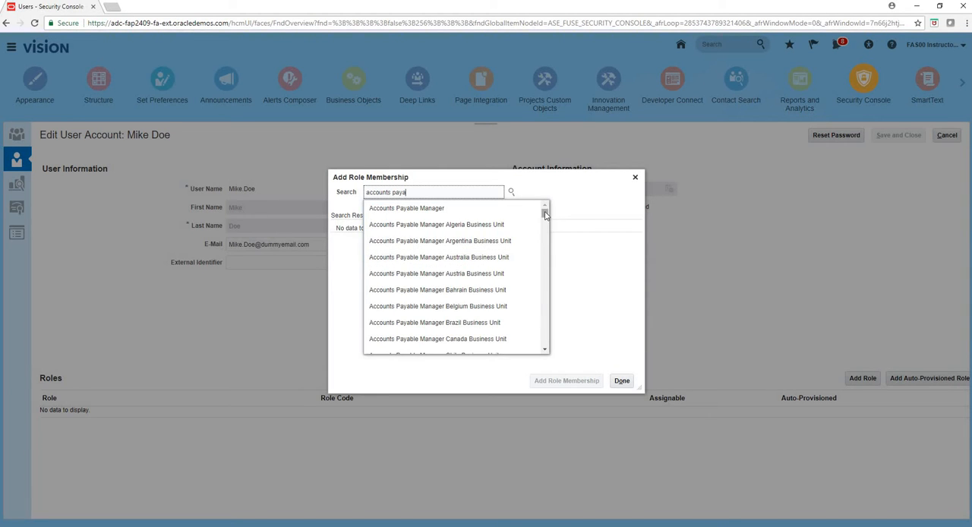
pyautogui.moveTo(545, 212); pyautogui.dragTo(545, 254)
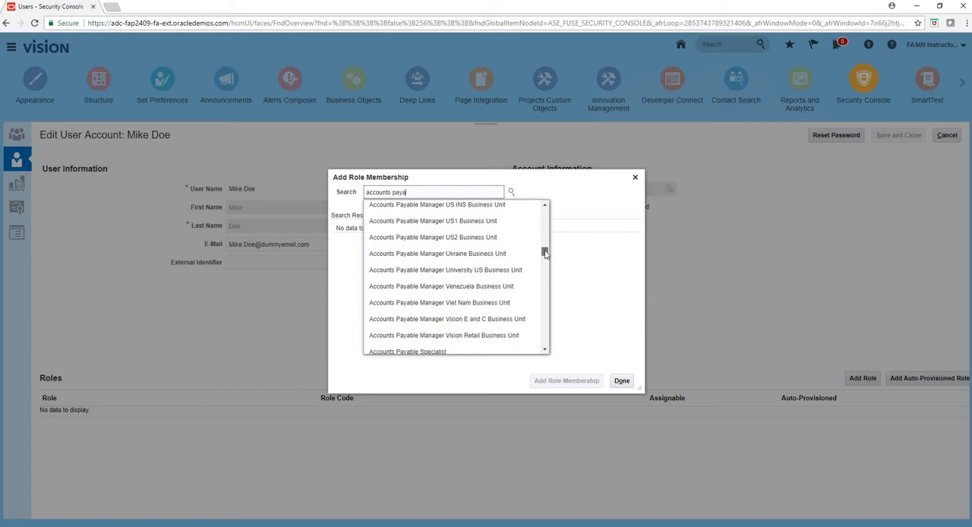
pyautogui.click(496, 221)
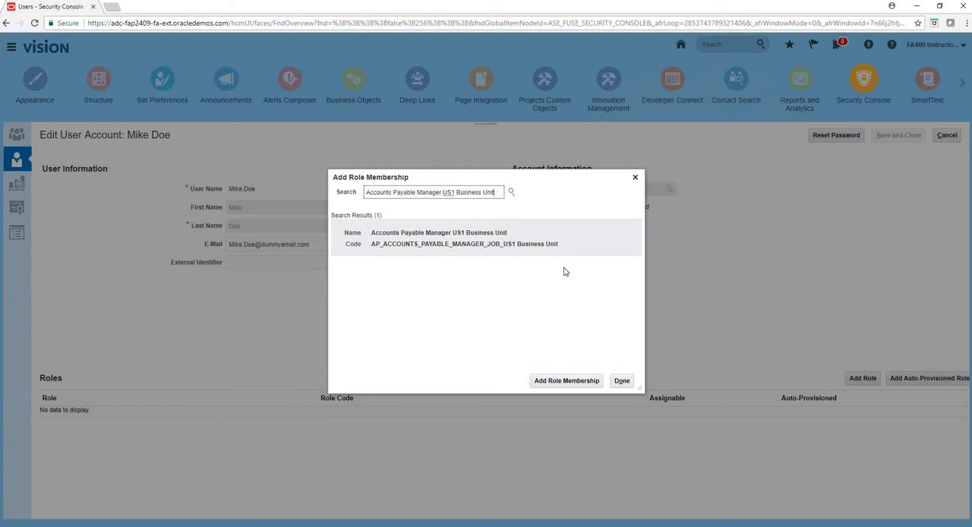
pyautogui.click(568, 384)
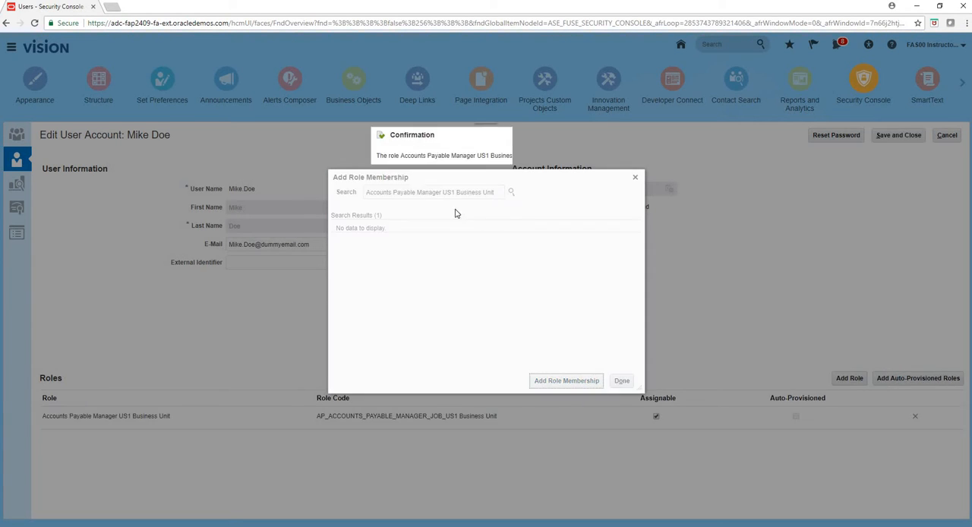
pyautogui.click(580, 176)
# - Add the role Accounts Payable Specialist US1 Business Unit to the employee's account
pyautogui.click(442, 192)
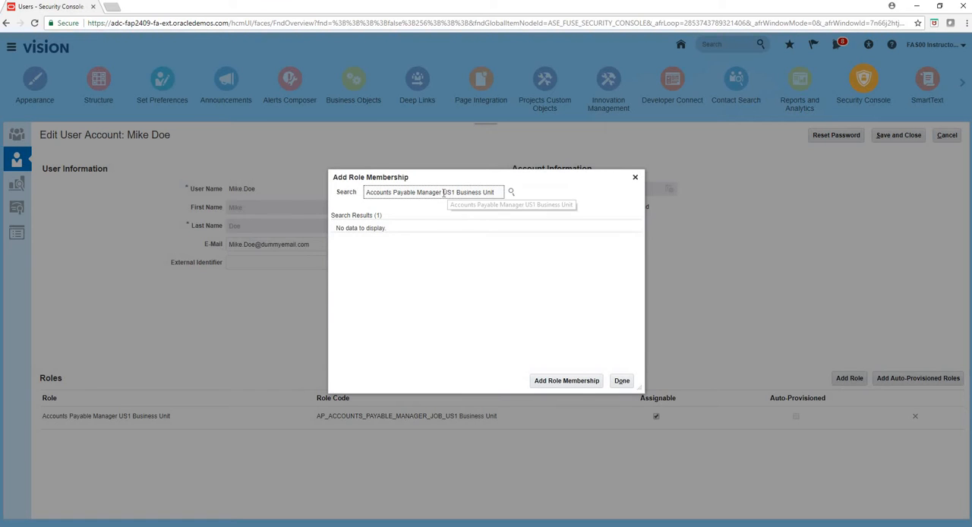
pyautogui.press('BackSpace')
pyautogui.press('BackSpace')
pyautogui.press('BackSpace')
pyautogui.press('BackSpace')
pyautogui.press('BackSpace')
pyautogui.press('BackSpace')
pyautogui.press('BackSpace')
pyautogui.press('BackSpace')
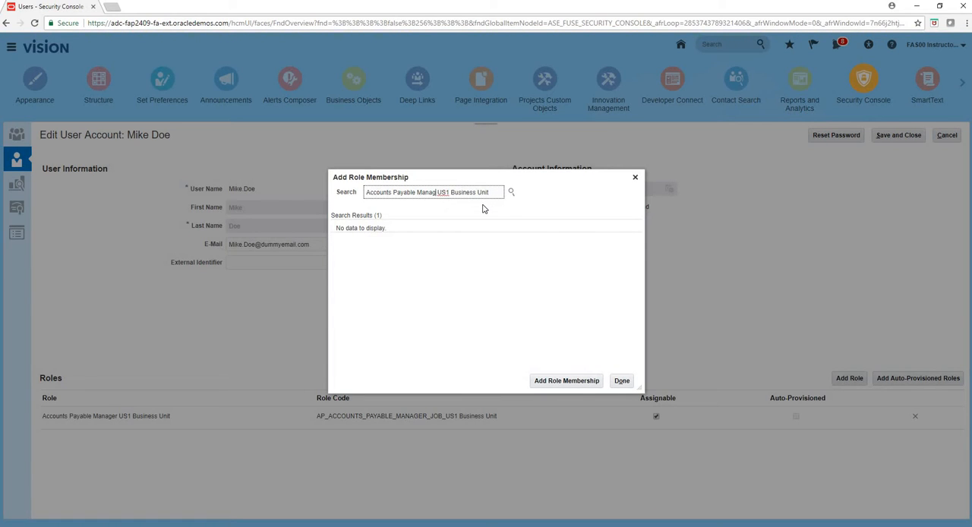
pyautogui.write('Spe')
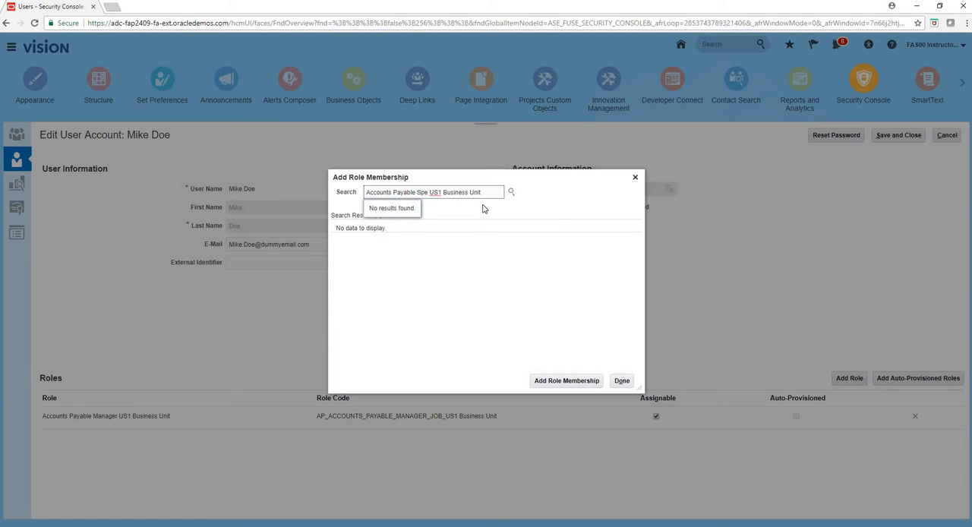
pyautogui.write('cialist')
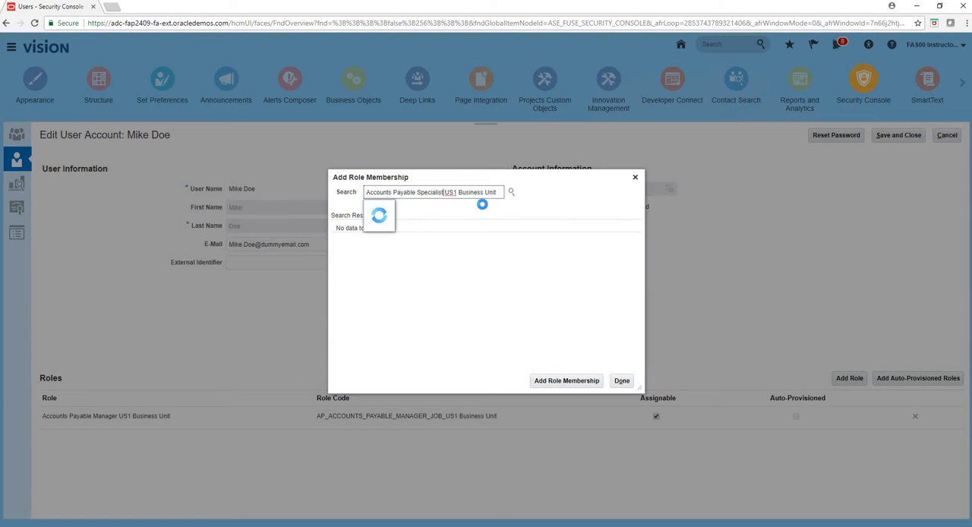
pyautogui.click(483, 208)
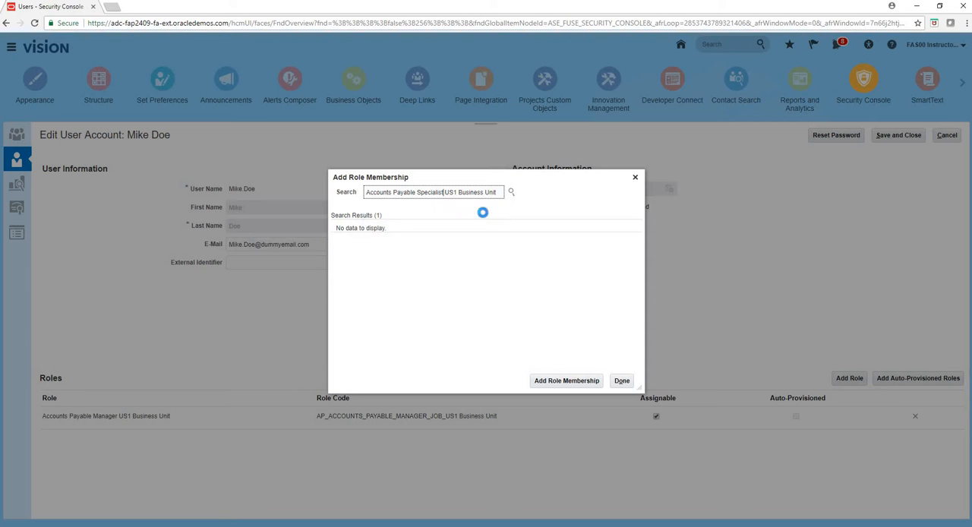
pyautogui.click(478, 246)
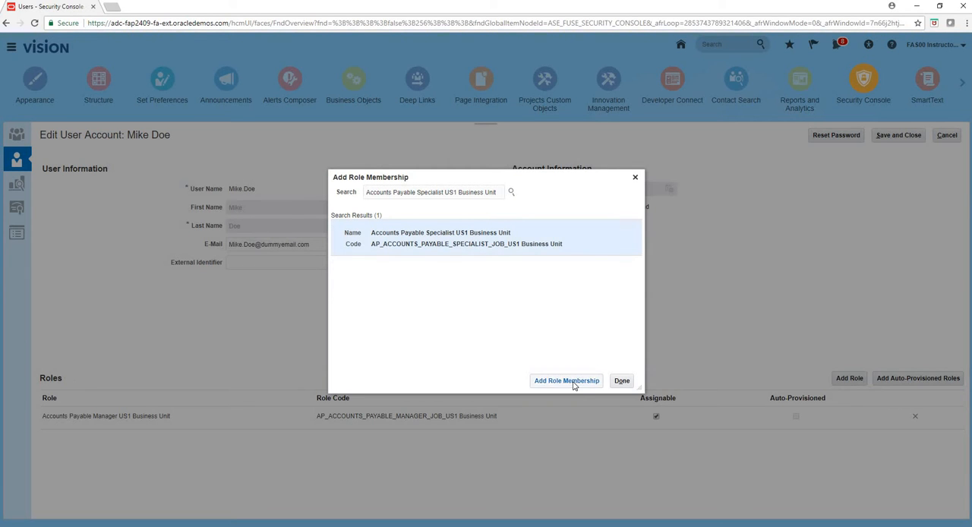
pyautogui.click(566, 380)
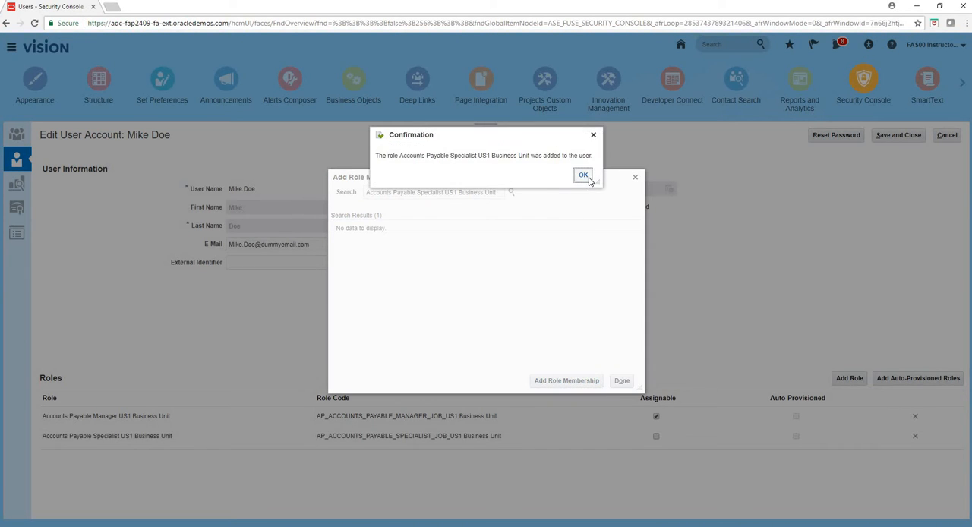
pyautogui.click(583, 178)
# - Add the role Accounts Payable Supervisor US1 Business Unit to the employee's account
pyautogui.click(453, 197)
pyautogui.press('BackSpace')
pyautogui.press('BackSpace')
pyautogui.press('BackSpace')
pyautogui.press('BackSpace')
pyautogui.press('BackSpace')
pyautogui.press('BackSpace')
pyautogui.press('BackSpace')
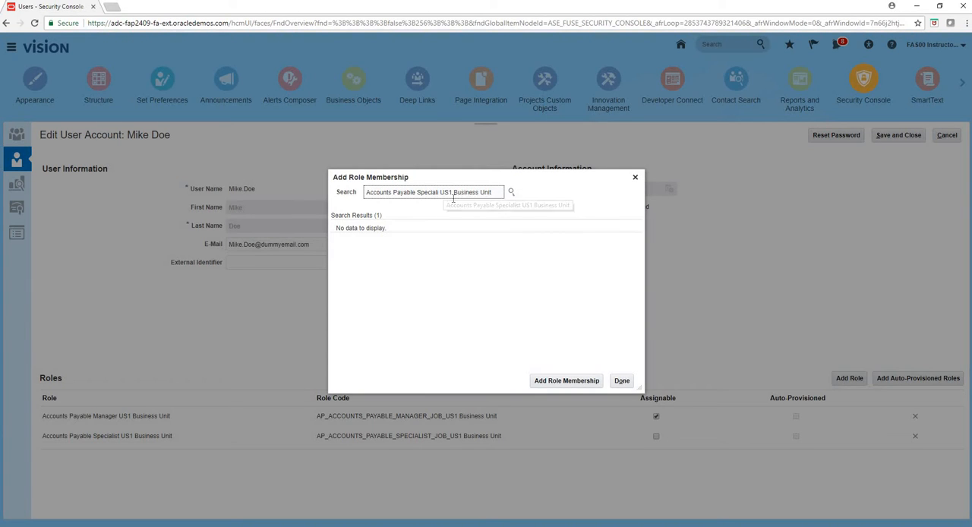
pyautogui.press('BackSpace')
pyautogui.press('BackSpace')
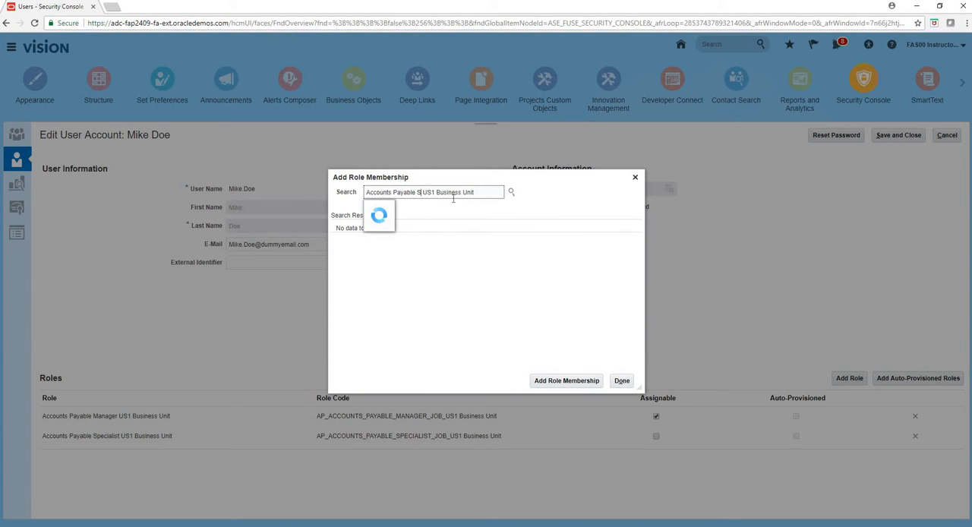
pyautogui.write('upervisor')
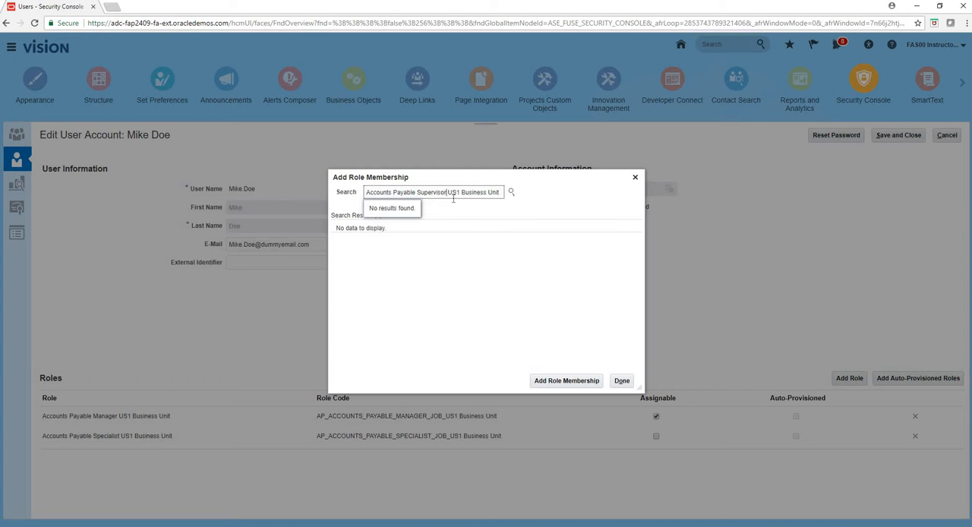
pyautogui.click(452, 207)
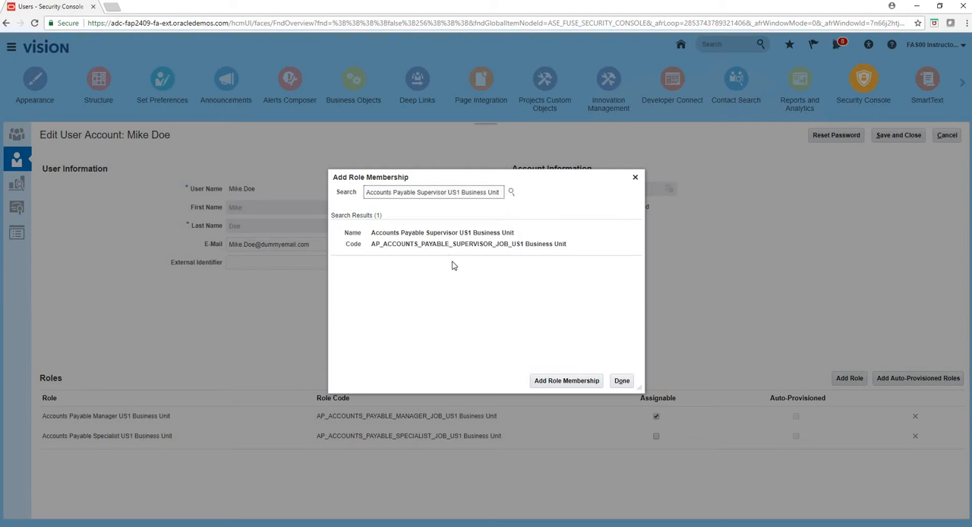
pyautogui.click(449, 239)
pyautogui.click(570, 382)
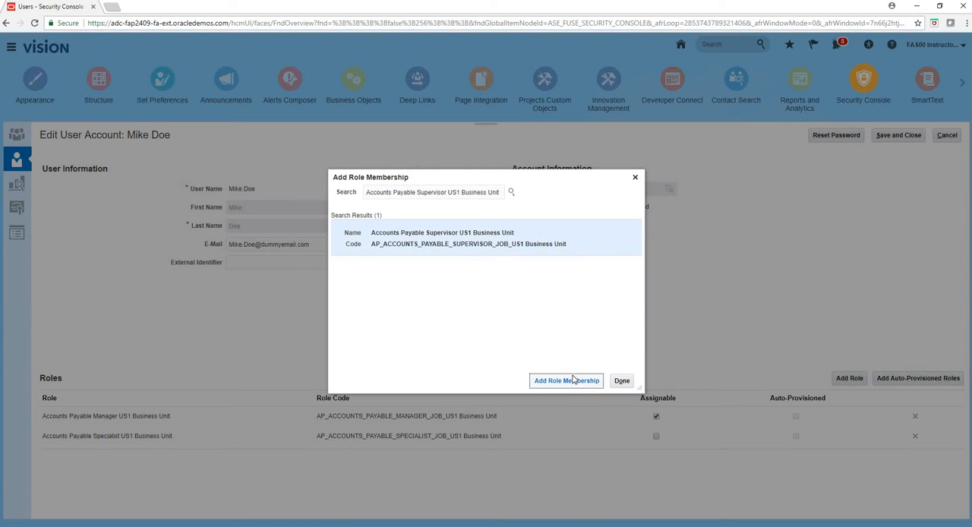
# - Add the role General Accountant US Primary Ledger to the employee's account
pyautogui.click(584, 174)
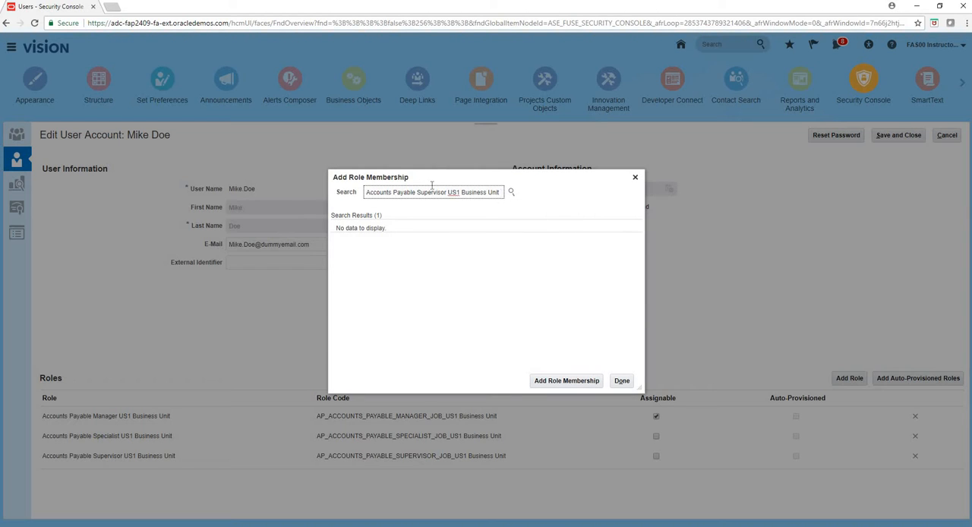
pyautogui.moveTo(501, 192); pyautogui.dragTo(264, 169)
pyautogui.write('G')
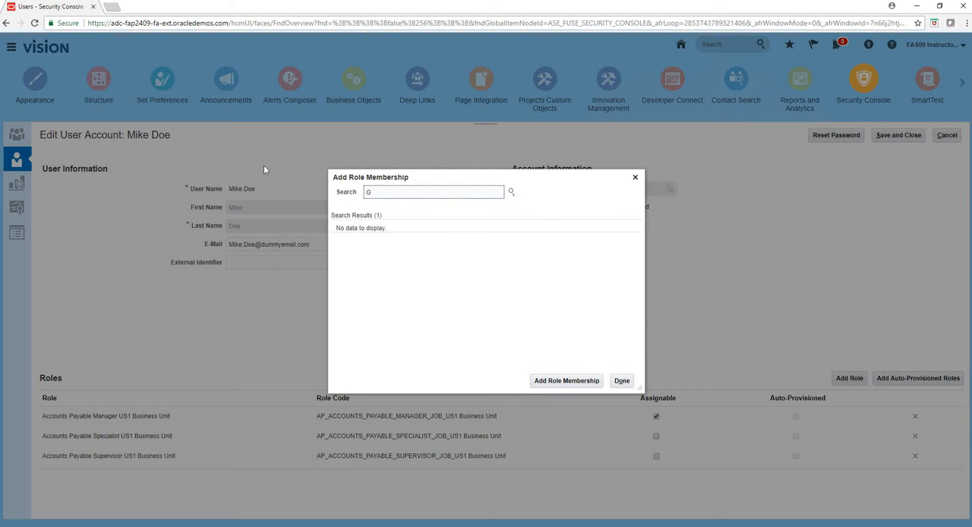
pyautogui.write('eneral Acc')
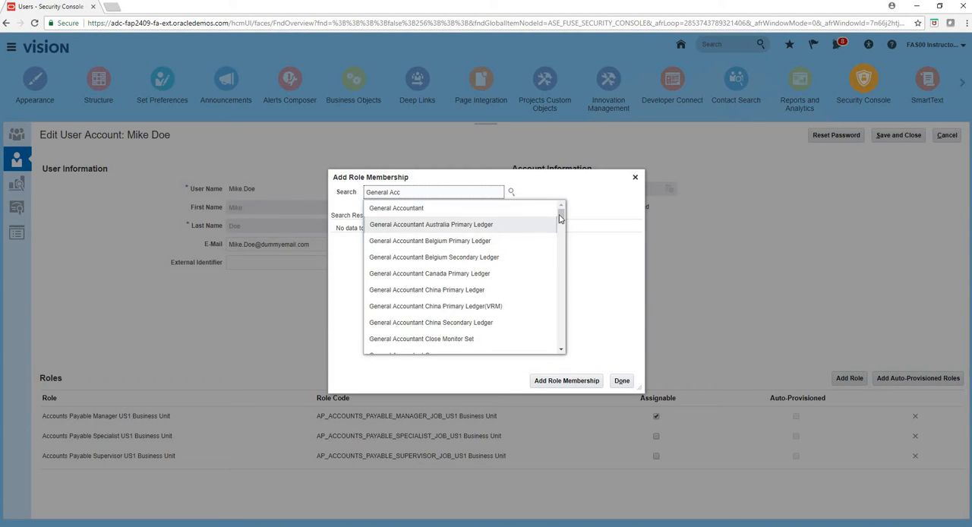
pyautogui.moveTo(560, 219); pyautogui.dragTo(560, 269)
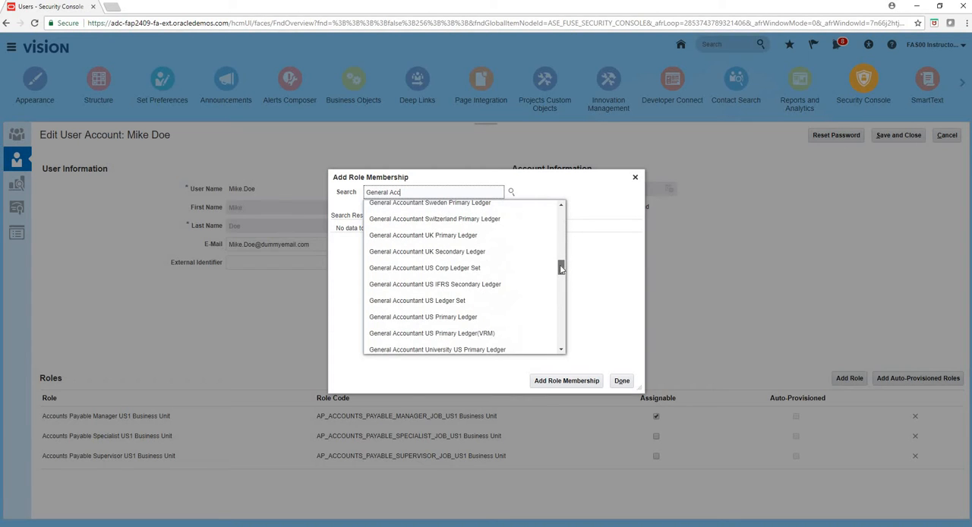
pyautogui.click(477, 317)
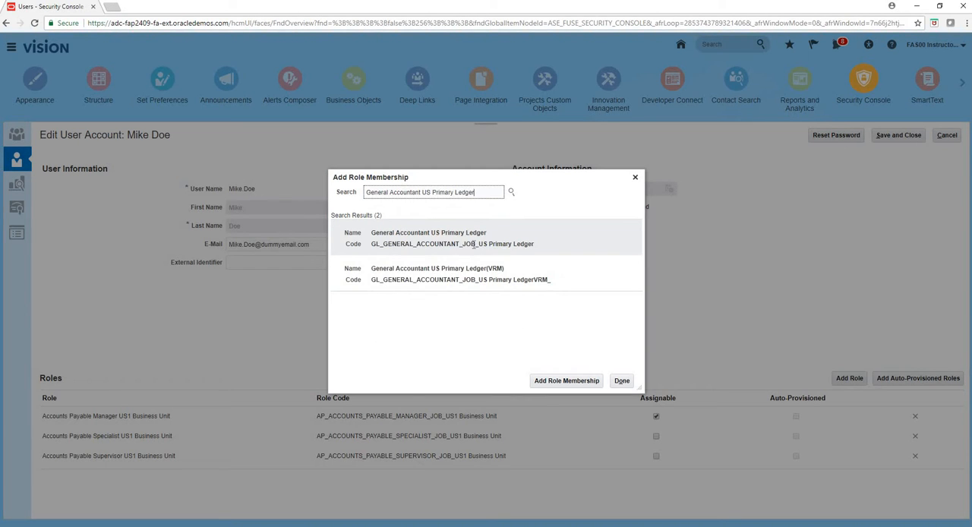
pyautogui.click(581, 384)
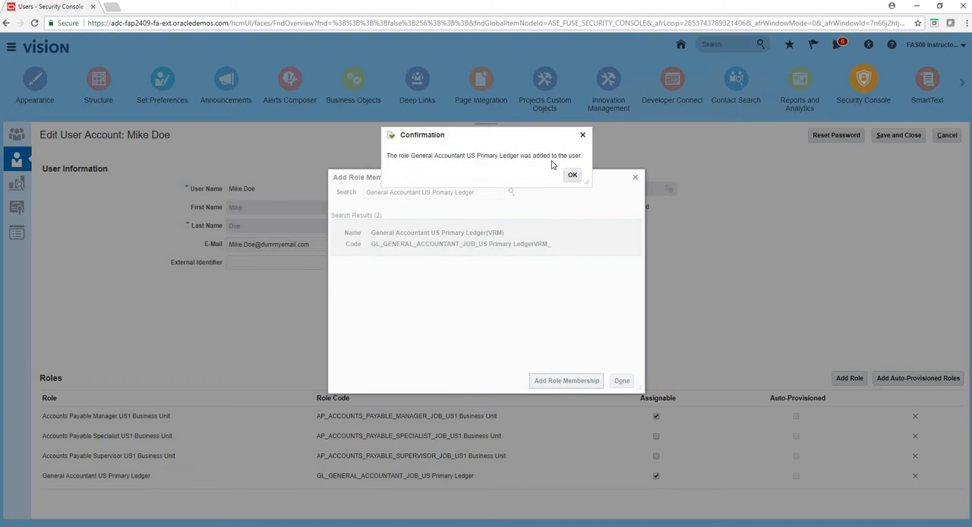
pyautogui.click(574, 176)
# - Add the Financial Analyst role with code ORA_GL_FINANCIAL_ANALYST_JOB to the employee's account
pyautogui.tripleClick(419, 191)
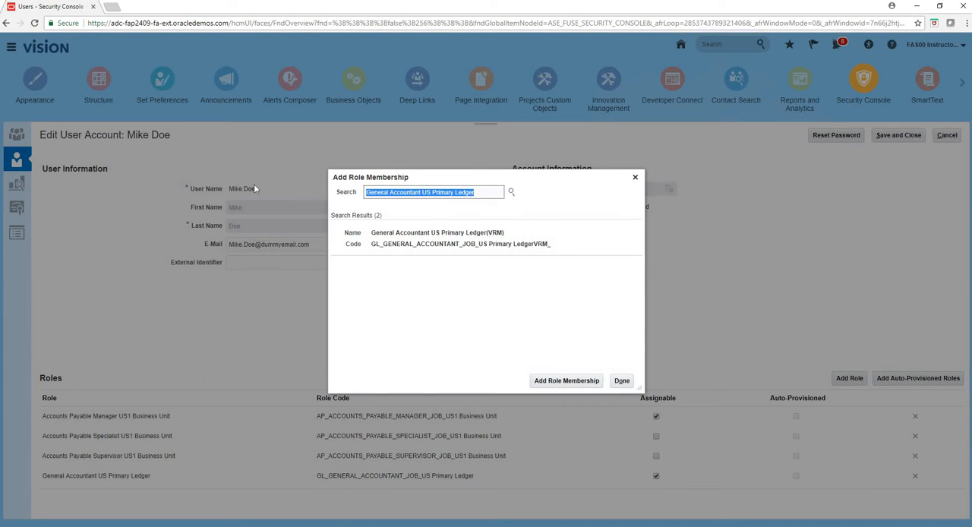
pyautogui.write('Finan')
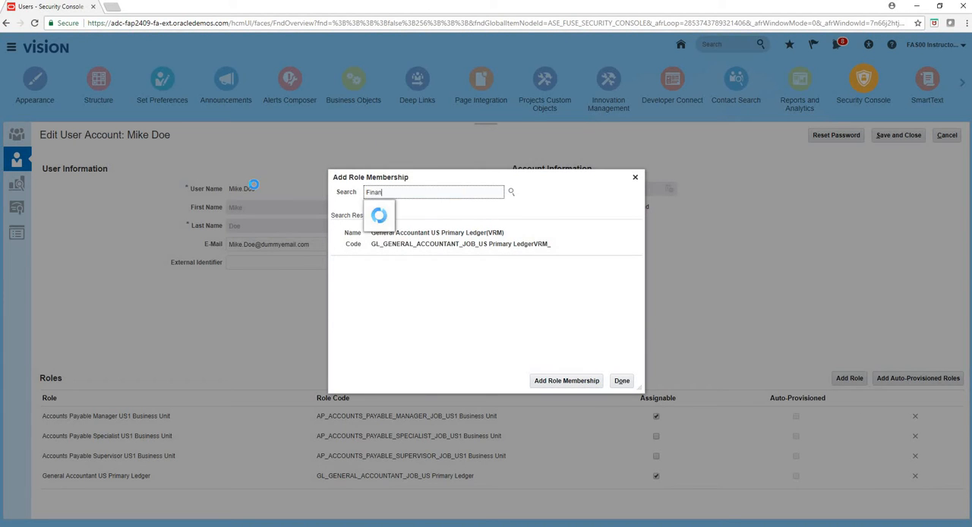
pyautogui.write('cia')
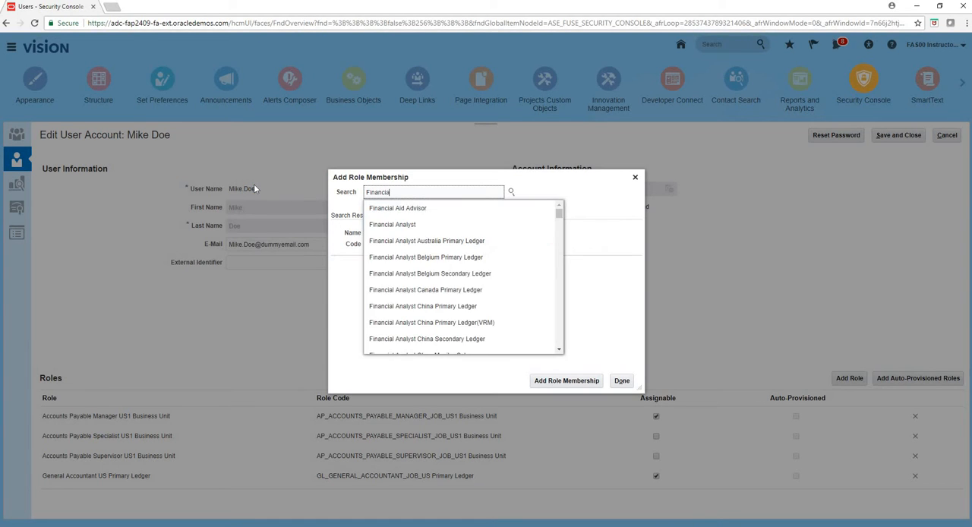
pyautogui.click(443, 228)
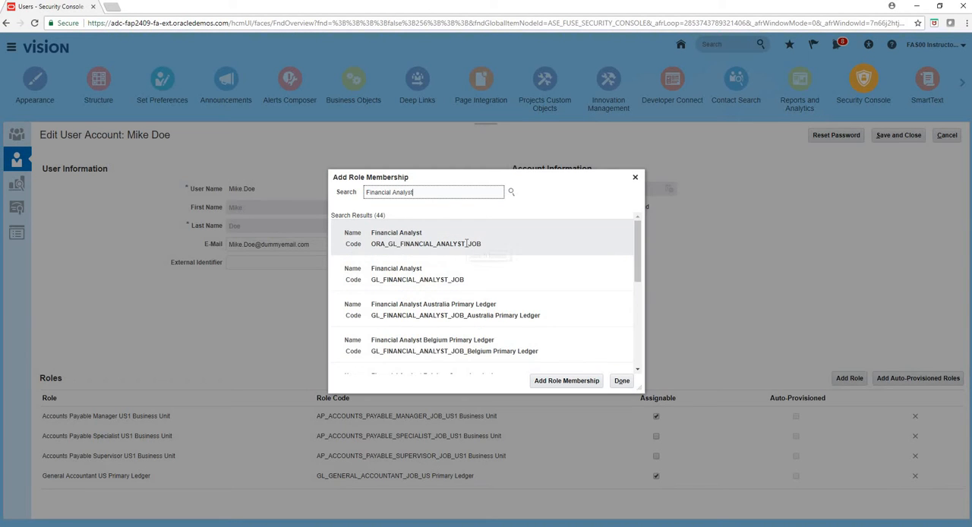
pyautogui.click(466, 243)
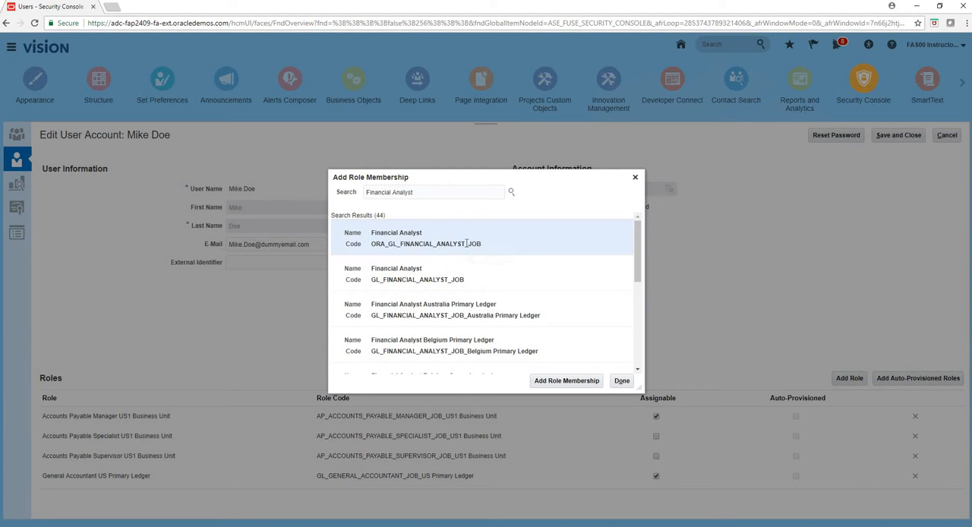
pyautogui.click(584, 384)
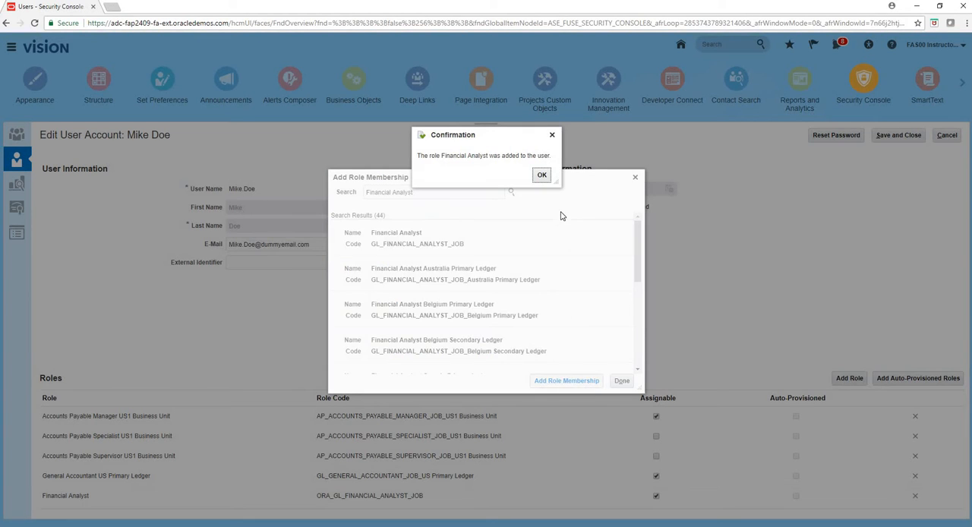
pyautogui.click(541, 177)
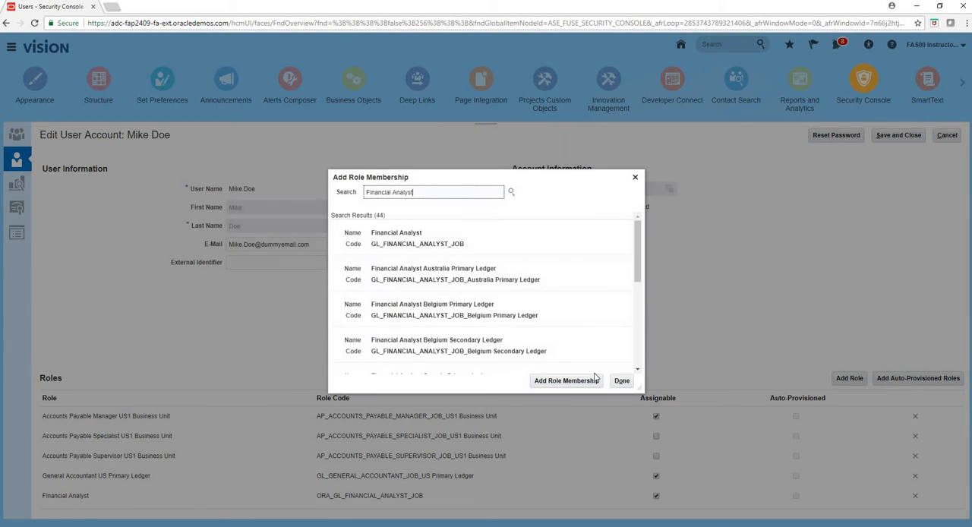
# - Finish adding roles, then save the employee's account and return to the user accounts list
pyautogui.click(621, 382)
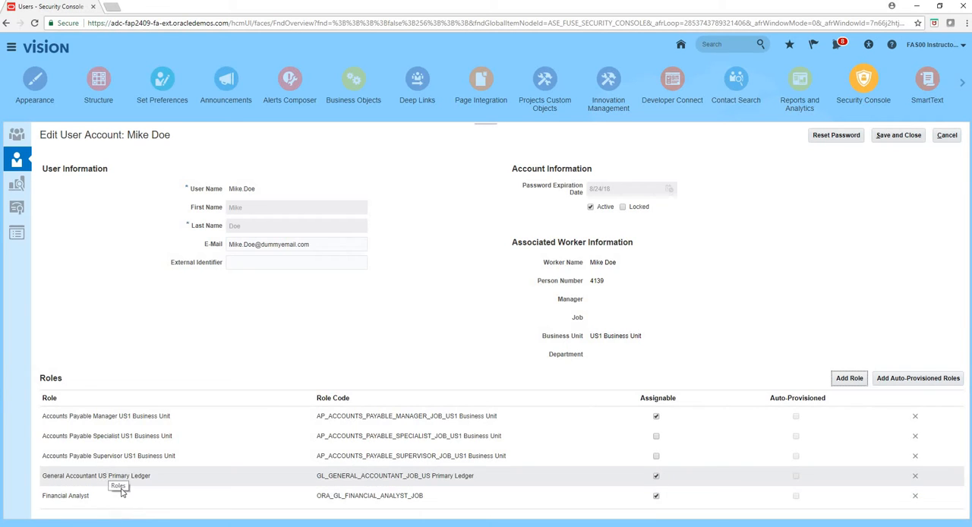
pyautogui.click(901, 137)
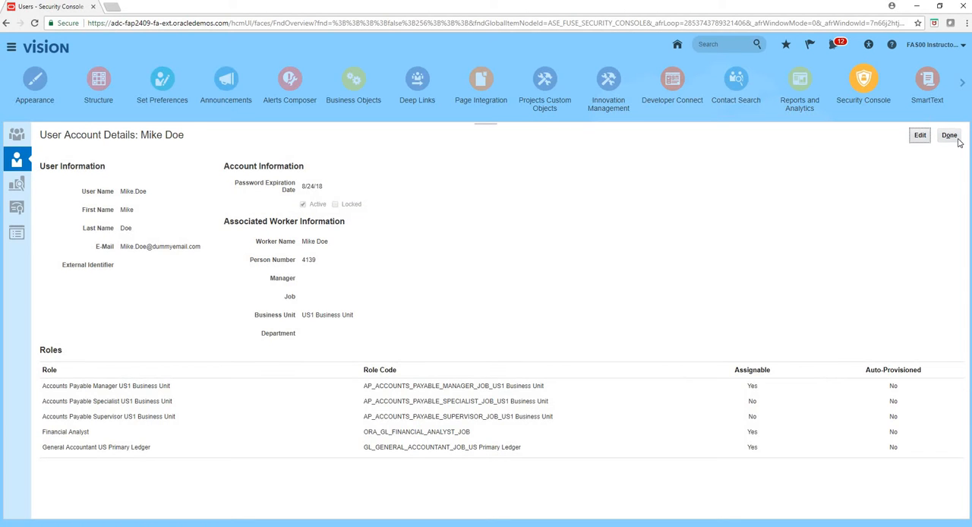
pyautogui.click(950, 136)
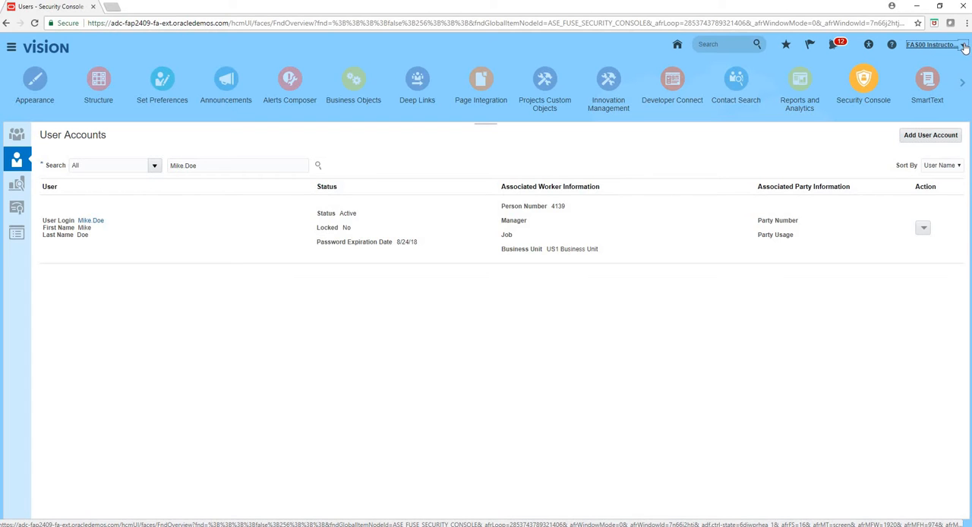
# - Go to Setup and Maintenance and switch the setup offering to Financials
pyautogui.click(961, 46)
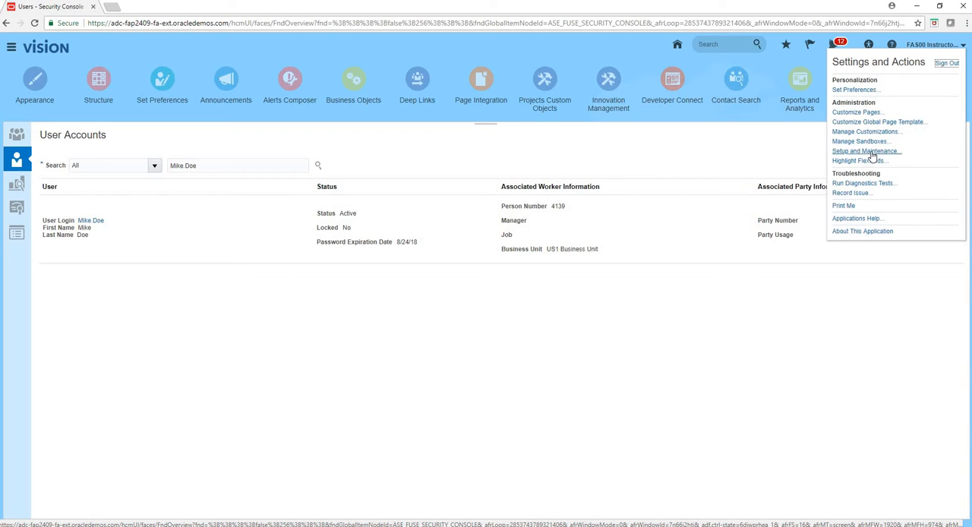
pyautogui.click(871, 156)
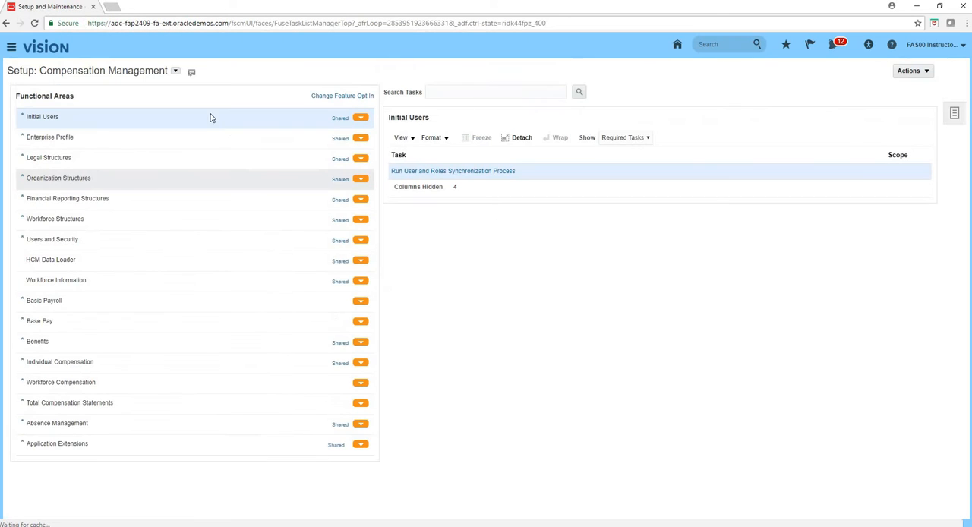
pyautogui.click(175, 71)
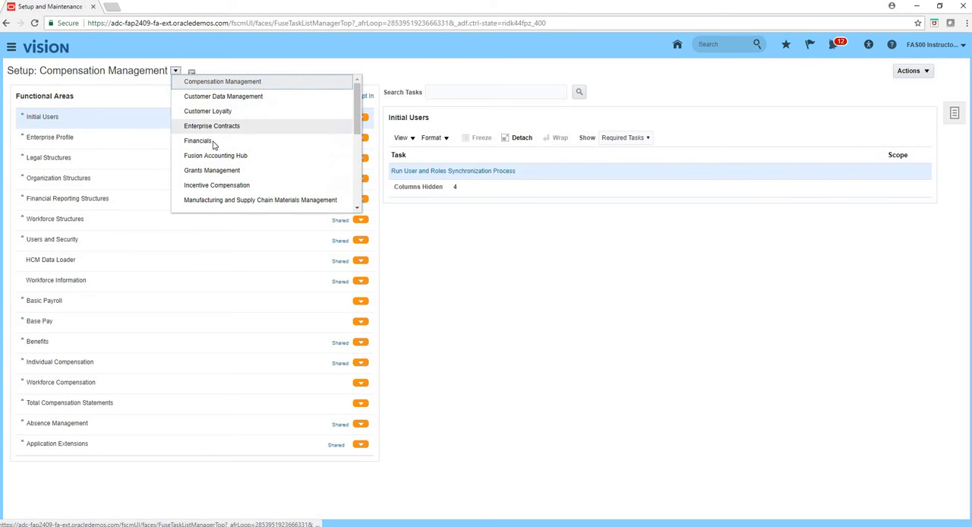
pyautogui.click(261, 139)
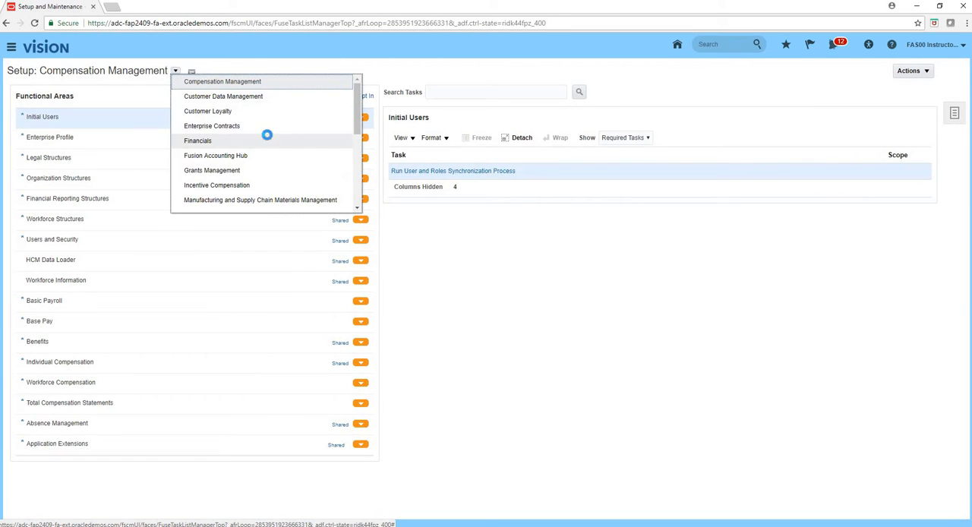
# - Search the setup tasks for "manage data%" and open the Manage Data Access for Users task
pyautogui.click(457, 92)
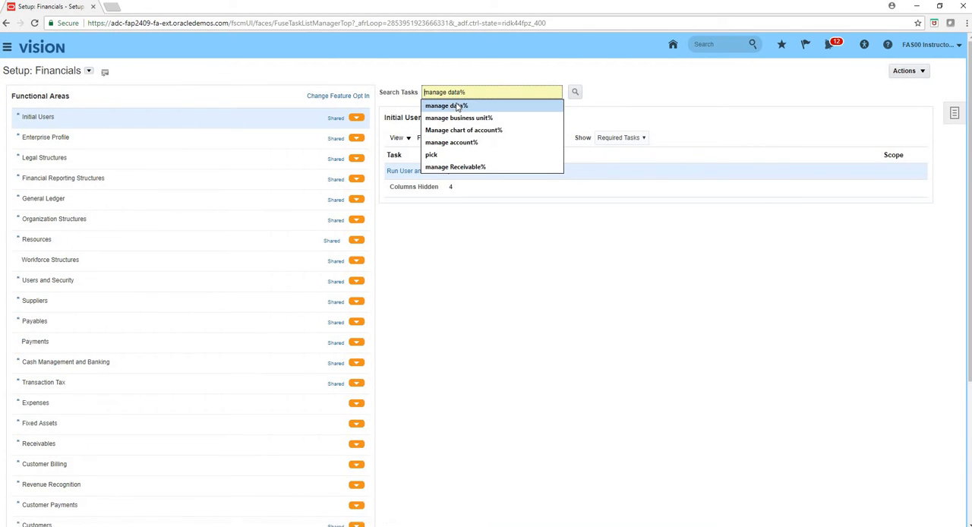
pyautogui.click(456, 106)
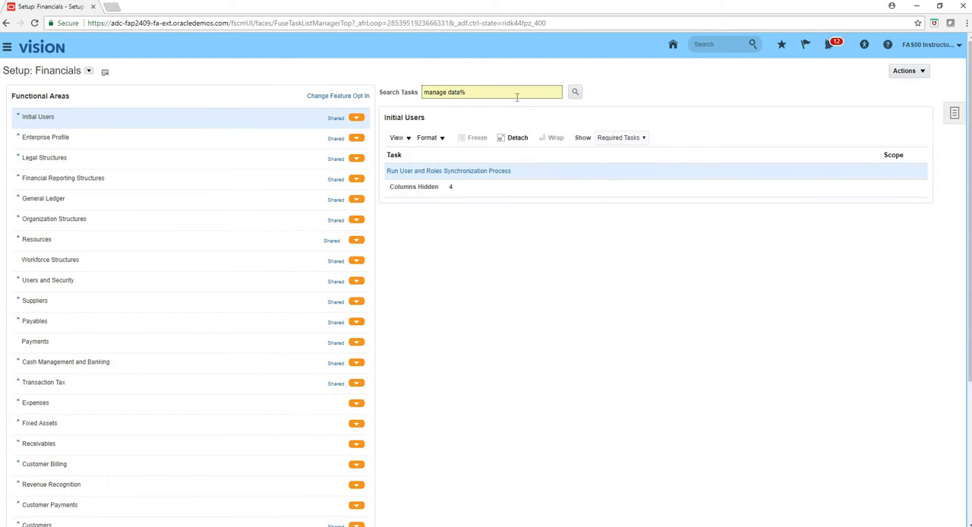
pyautogui.click(569, 93)
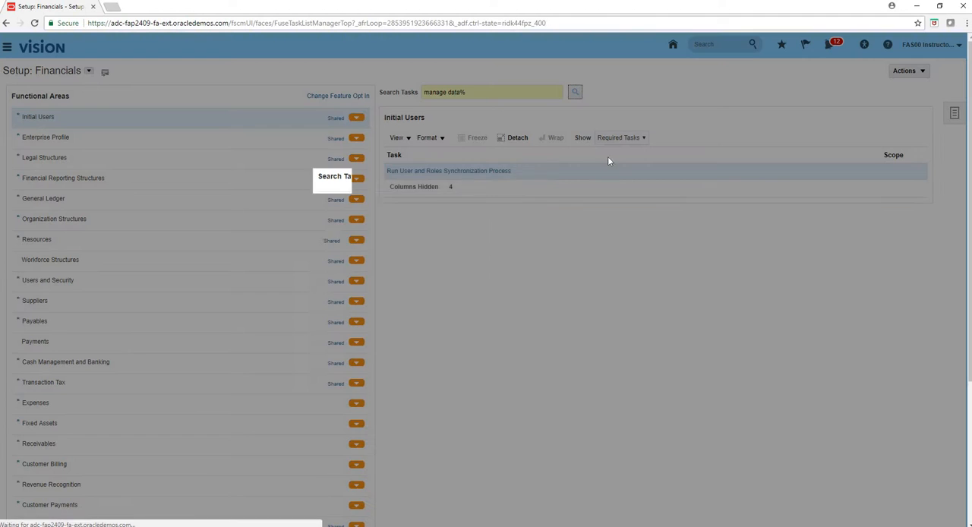
pyautogui.click(368, 296)
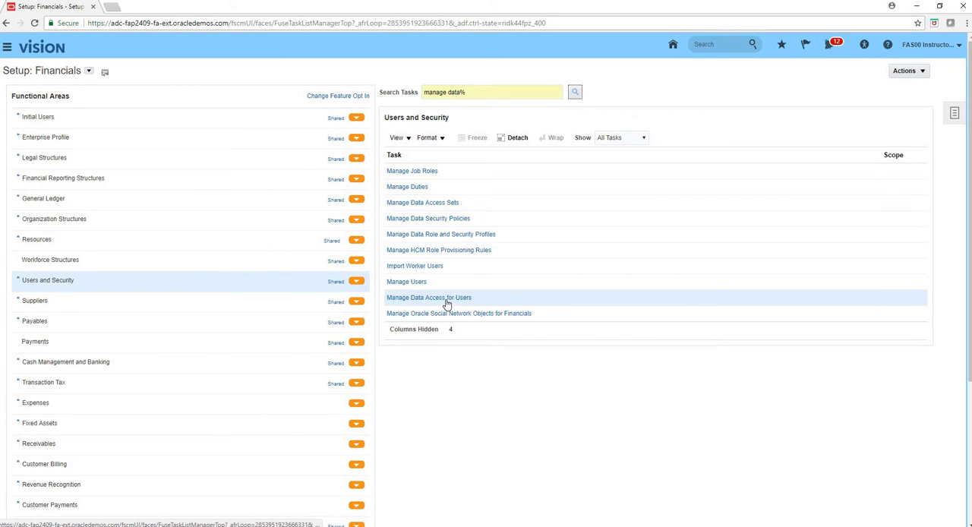
pyautogui.click(446, 301)
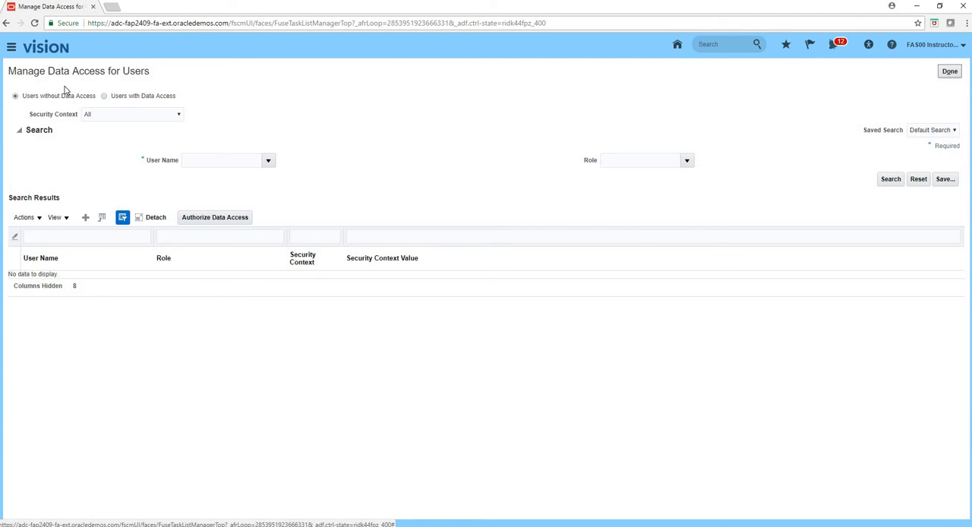
# - Create a new data access entry and select the employee's user name for it
pyautogui.click(85, 217)
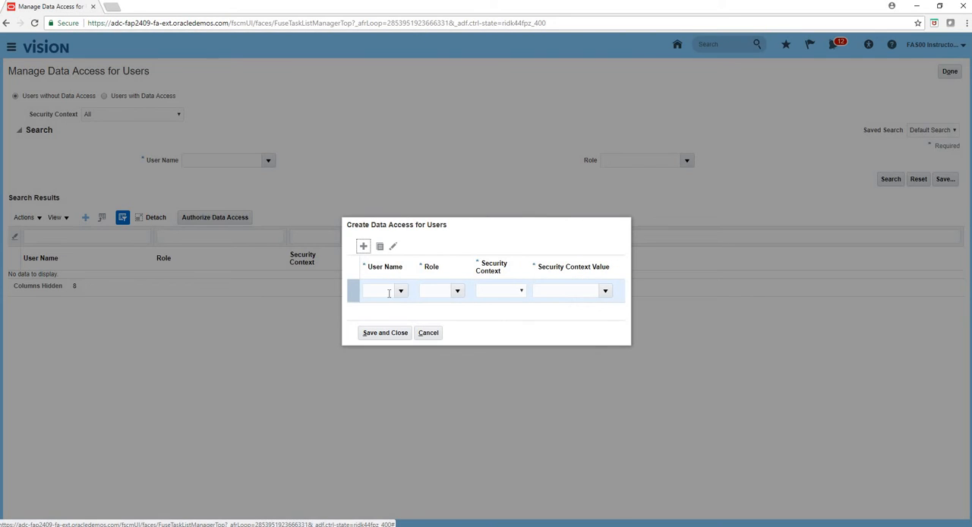
pyautogui.click(388, 293)
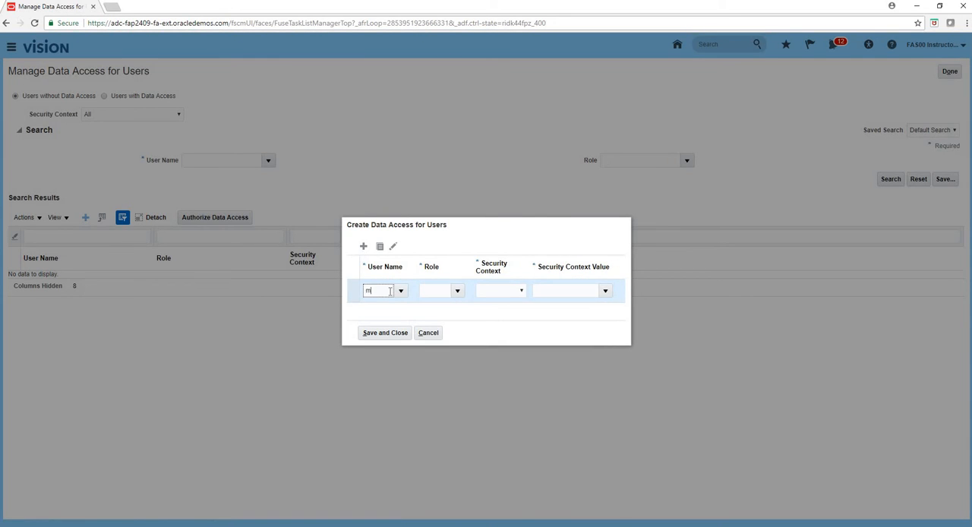
pyautogui.write('mike.doe')
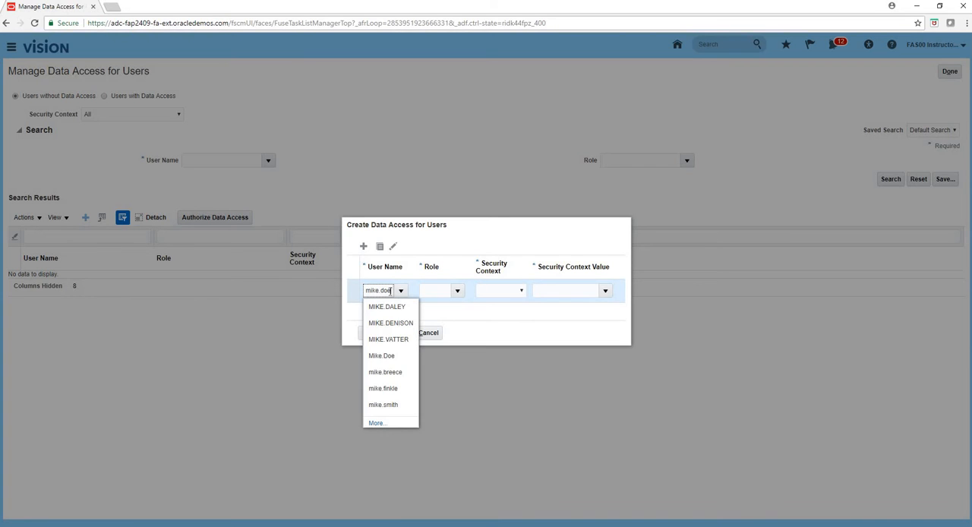
pyautogui.click(403, 306)
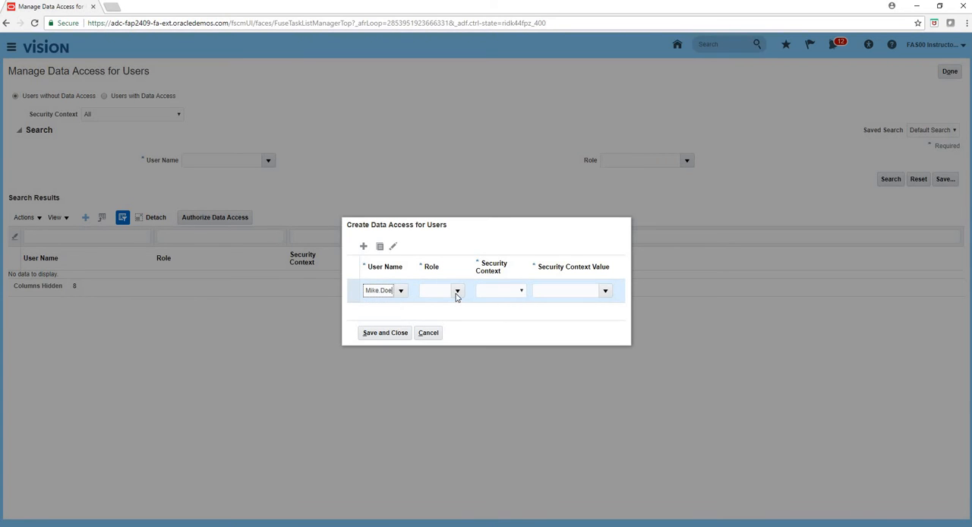
# - Give the data access entry the role Financial Analyst, security context Data access set and context value US Primary Ledger
pyautogui.click(456, 292)
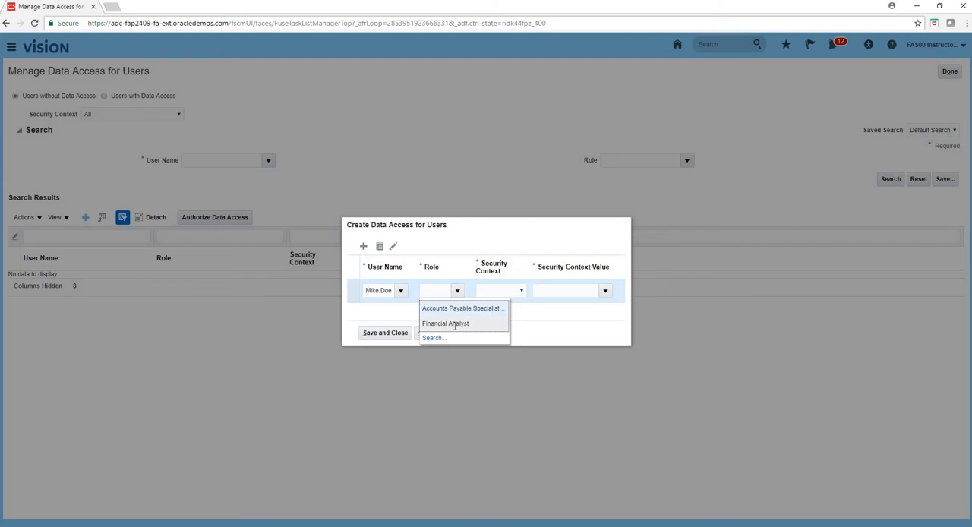
pyautogui.click(465, 319)
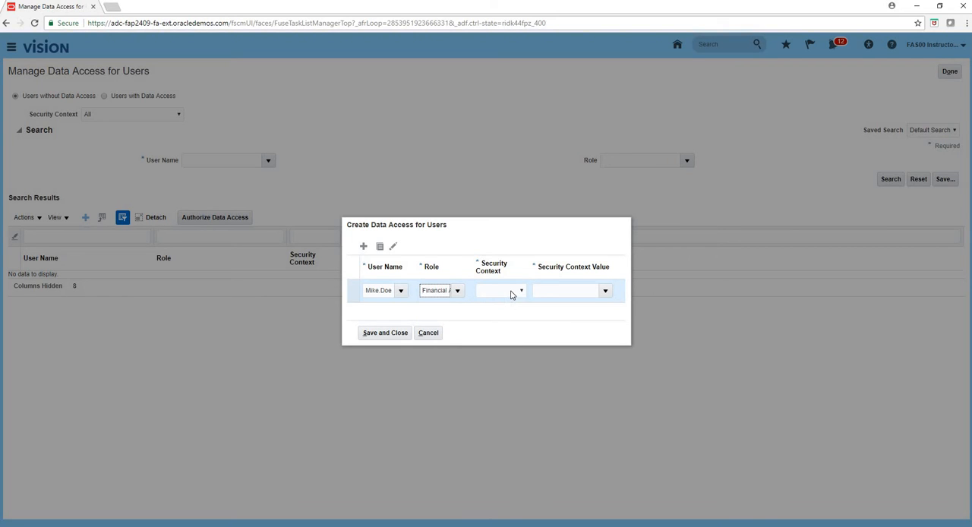
pyautogui.click(510, 295)
pyautogui.click(503, 325)
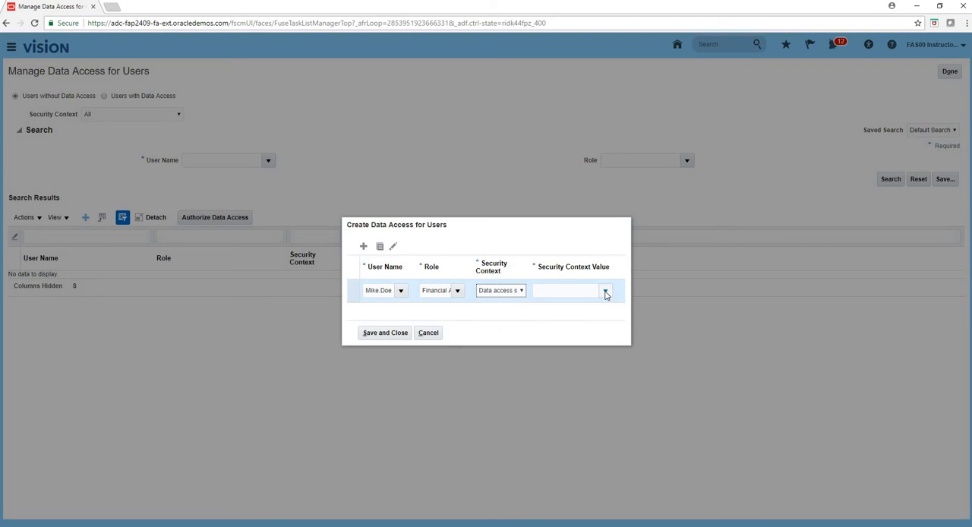
pyautogui.click(605, 293)
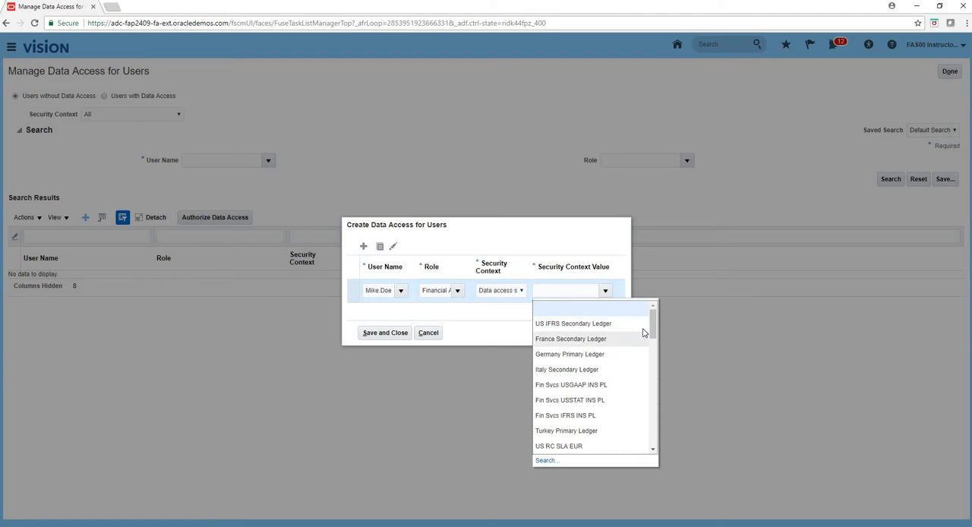
pyautogui.moveTo(652, 333); pyautogui.dragTo(657, 380)
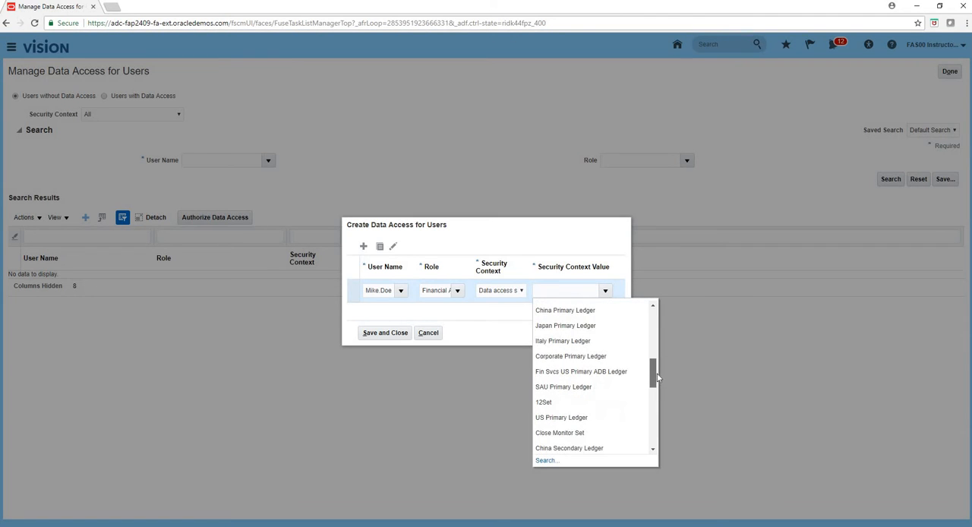
pyautogui.click(578, 416)
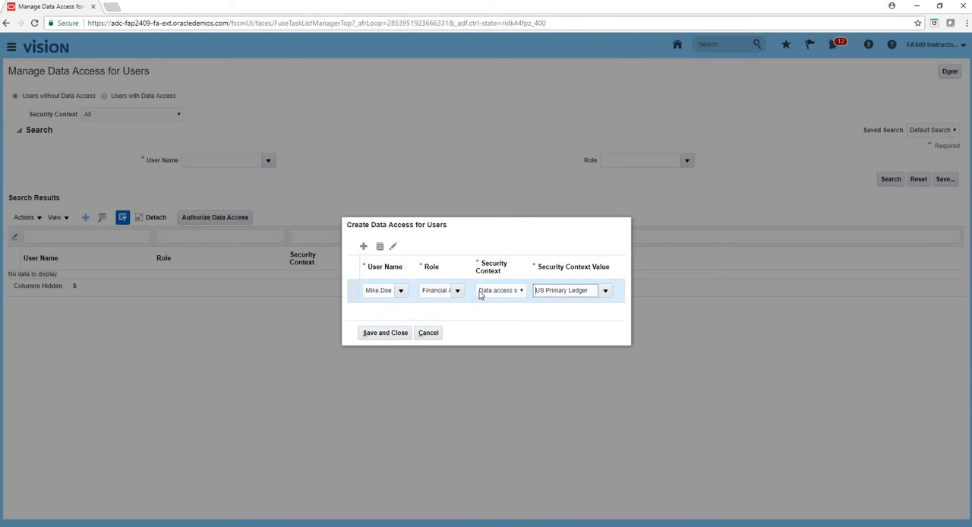
# - Add a second data access entry and select the same employee's user name for it
pyautogui.click(363, 246)
pyautogui.click(384, 280)
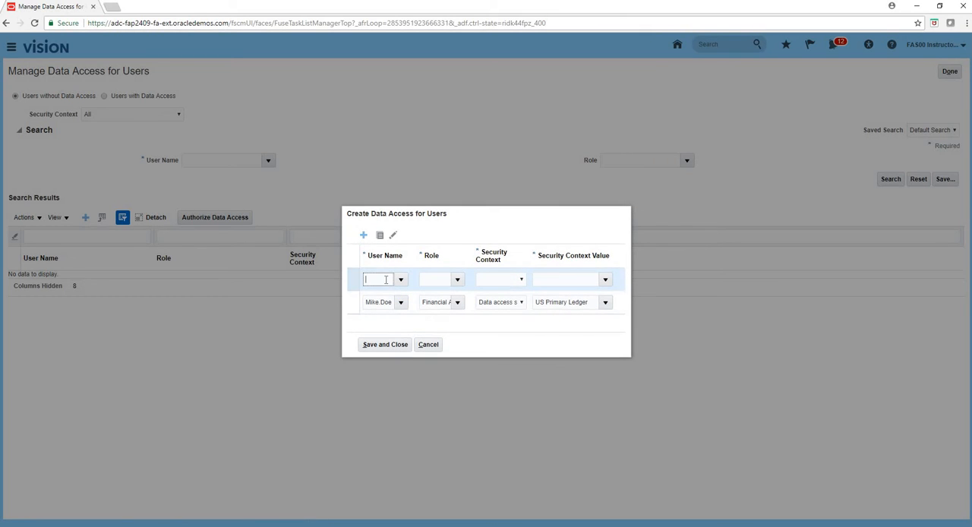
pyautogui.write('mike.doe')
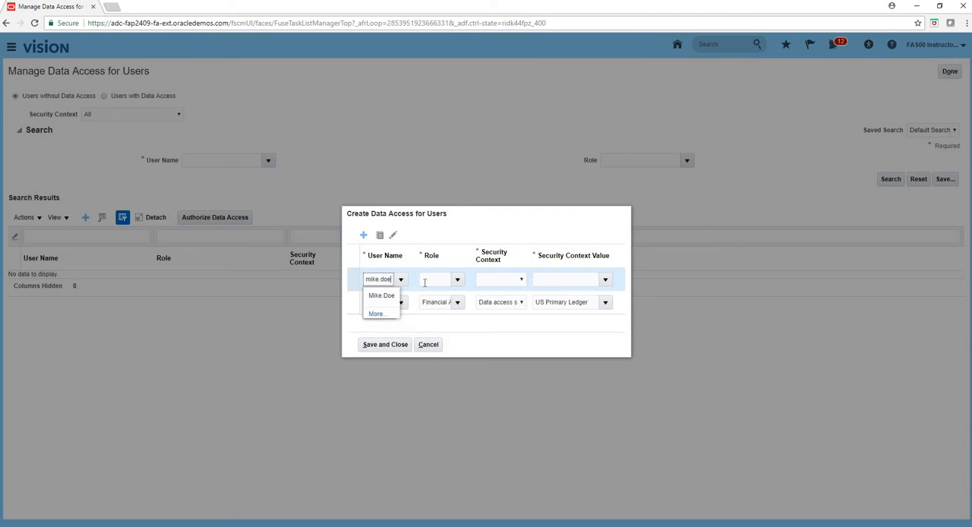
pyautogui.click(385, 298)
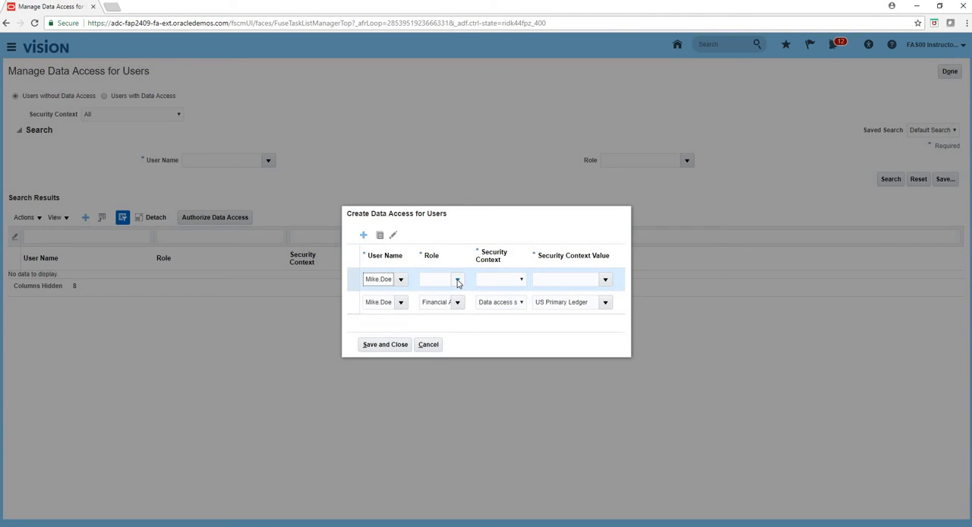
# - Give the new entry the role Accounts Payable Specialist, security context Business unit and value US1 Business Unit, then save the entries and finish the task
pyautogui.click(458, 280)
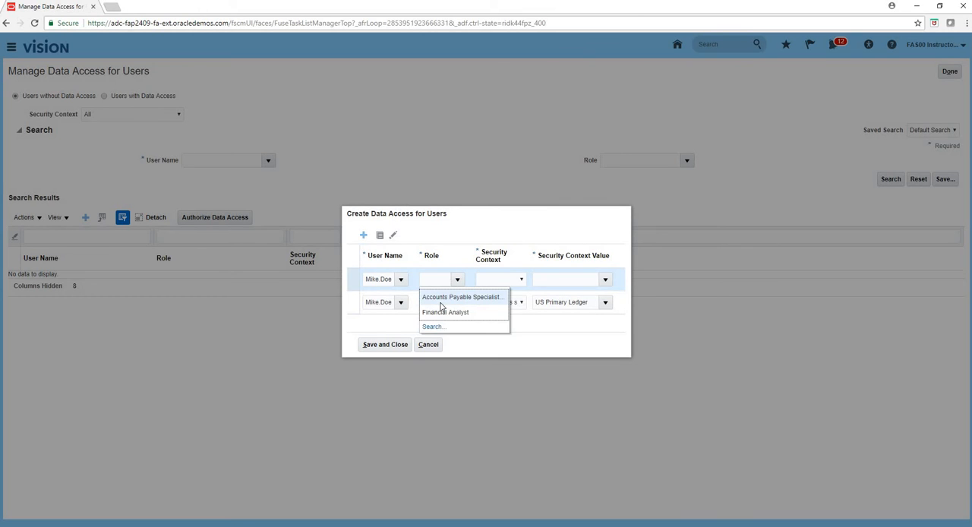
pyautogui.click(447, 297)
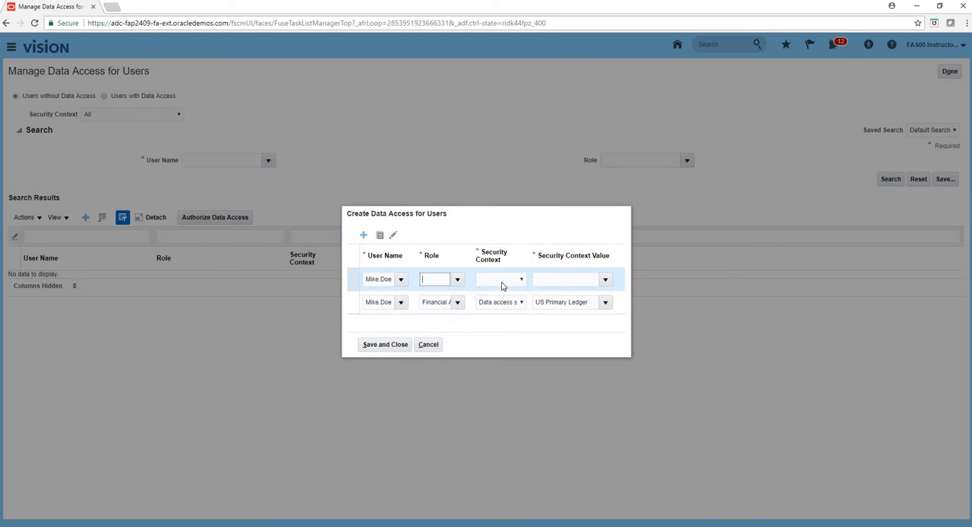
pyautogui.click(505, 281)
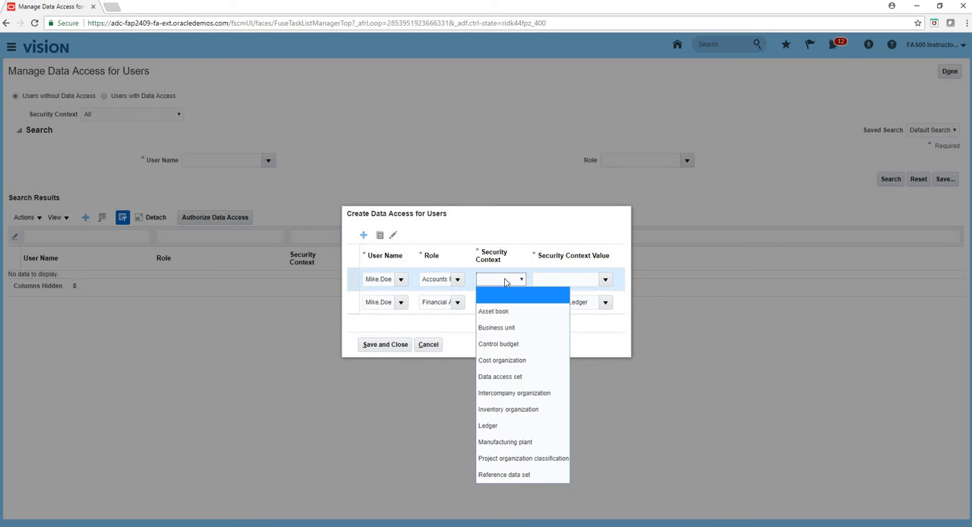
pyautogui.click(504, 327)
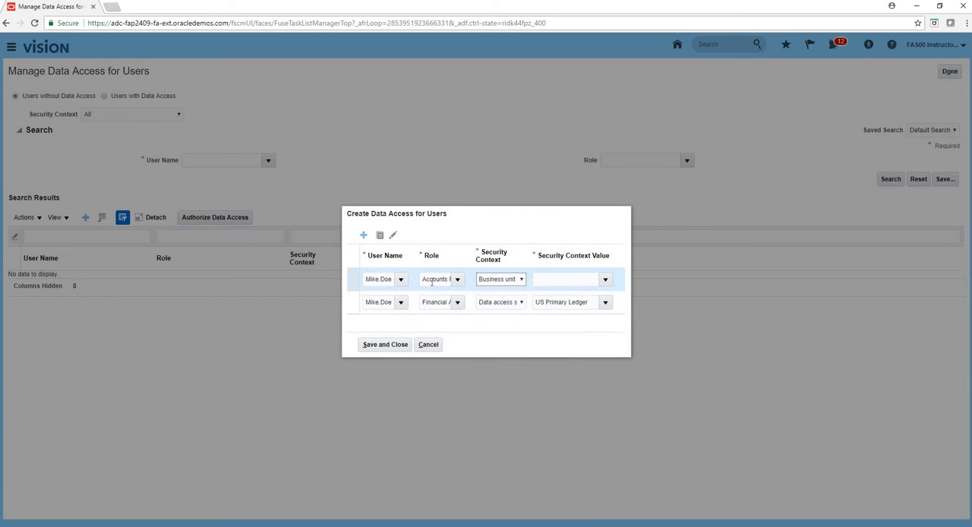
pyautogui.click(605, 279)
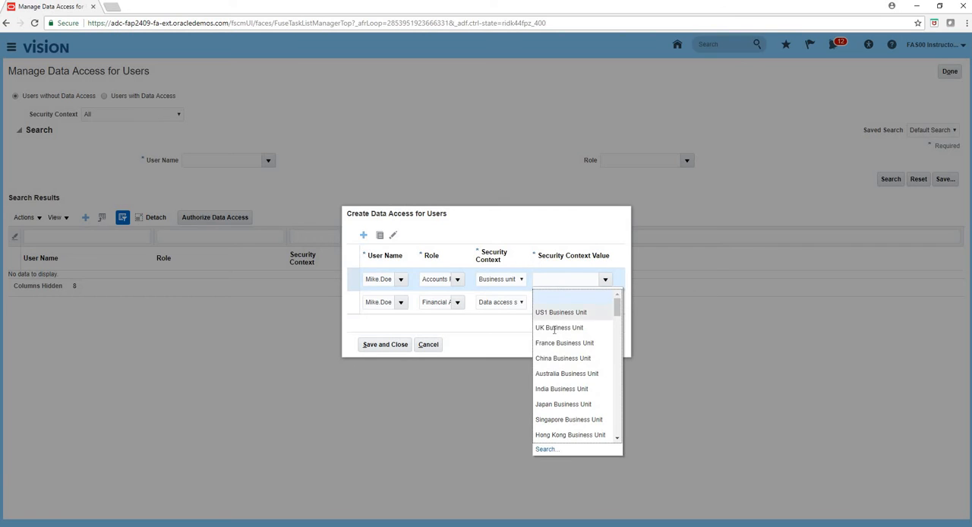
pyautogui.click(547, 313)
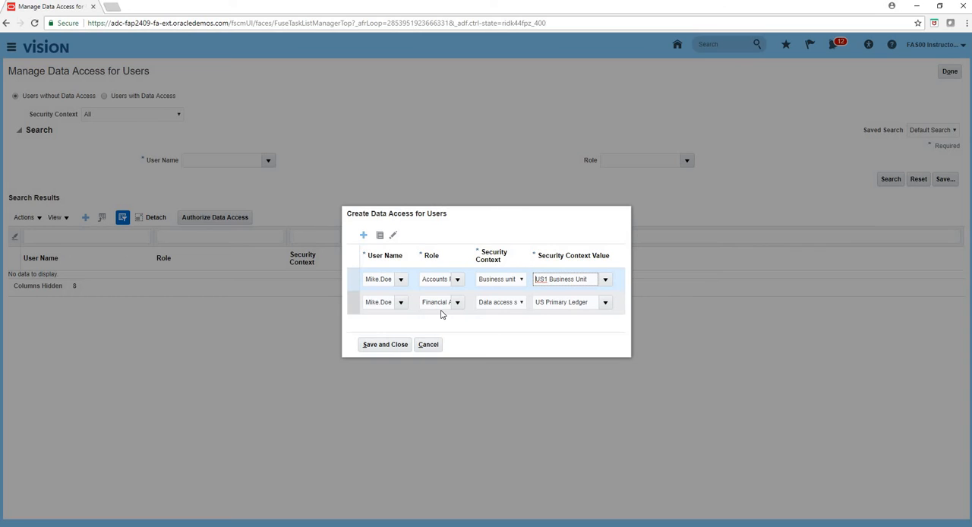
pyautogui.click(372, 345)
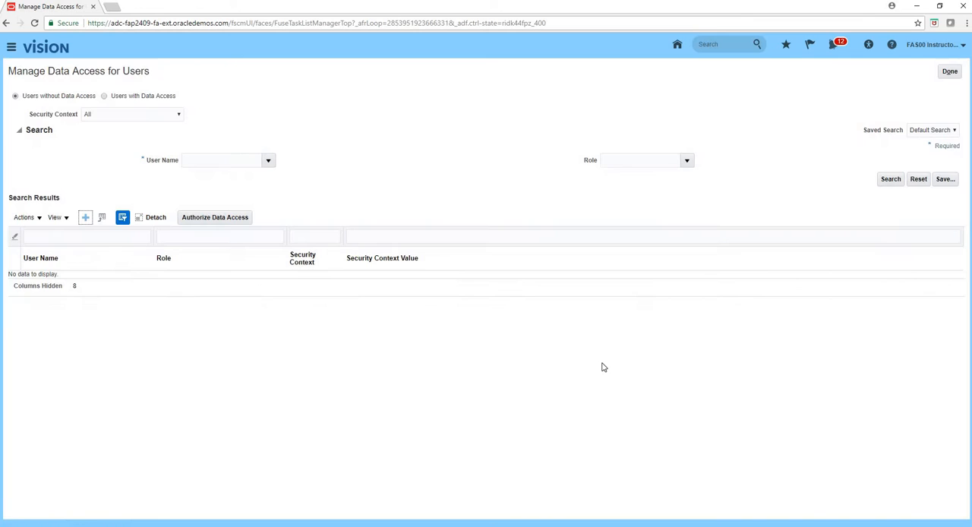
pyautogui.click(950, 72)
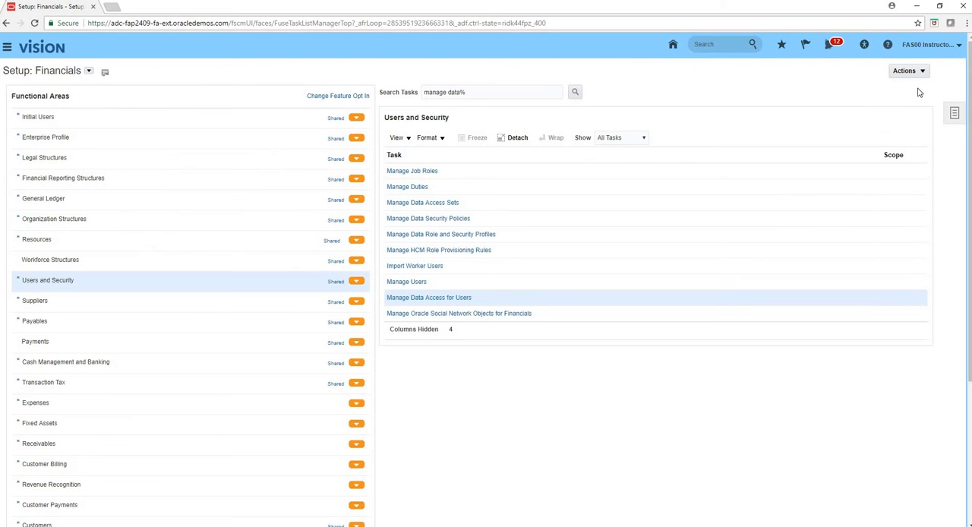
# - Sign out of the instructor account and sign in with the new employee's user name and account password
pyautogui.click(929, 44)
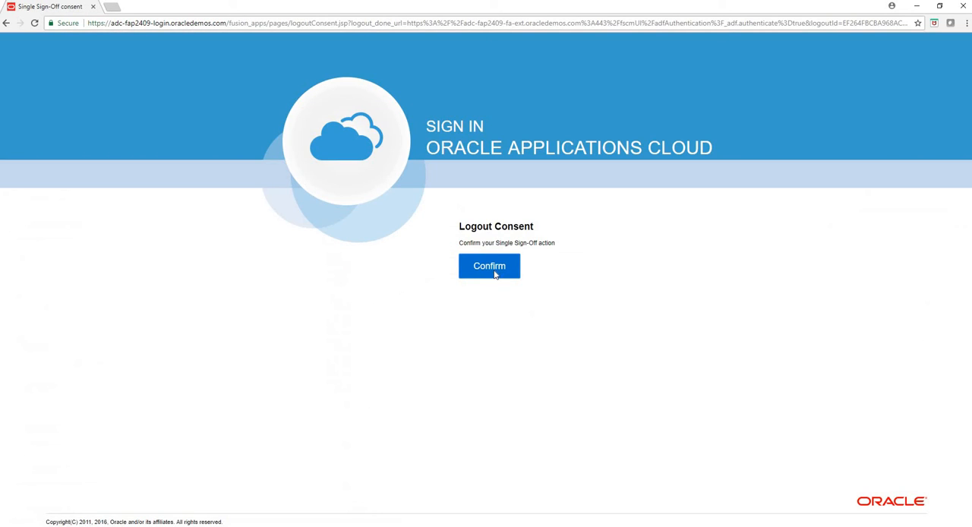
pyautogui.click(494, 275)
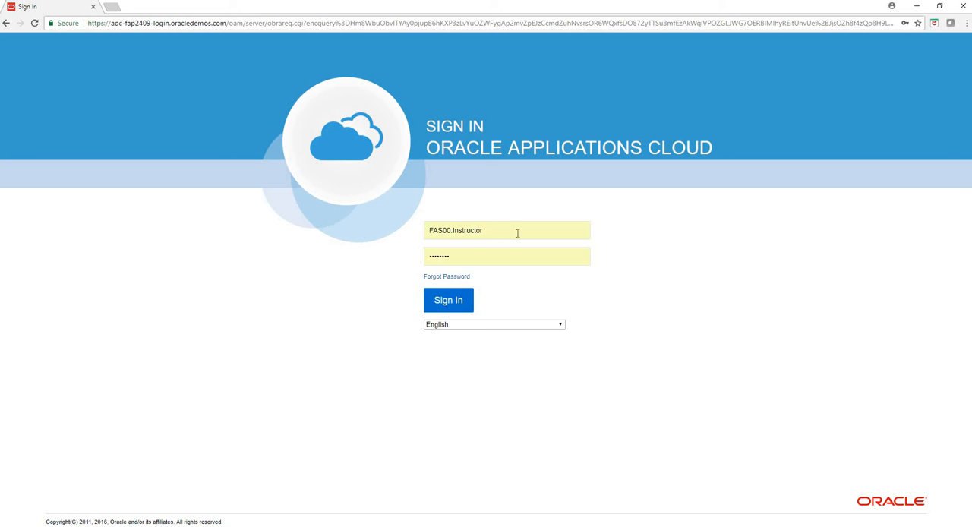
pyautogui.moveTo(518, 233); pyautogui.dragTo(280, 223)
pyautogui.write('Mike.Doe')
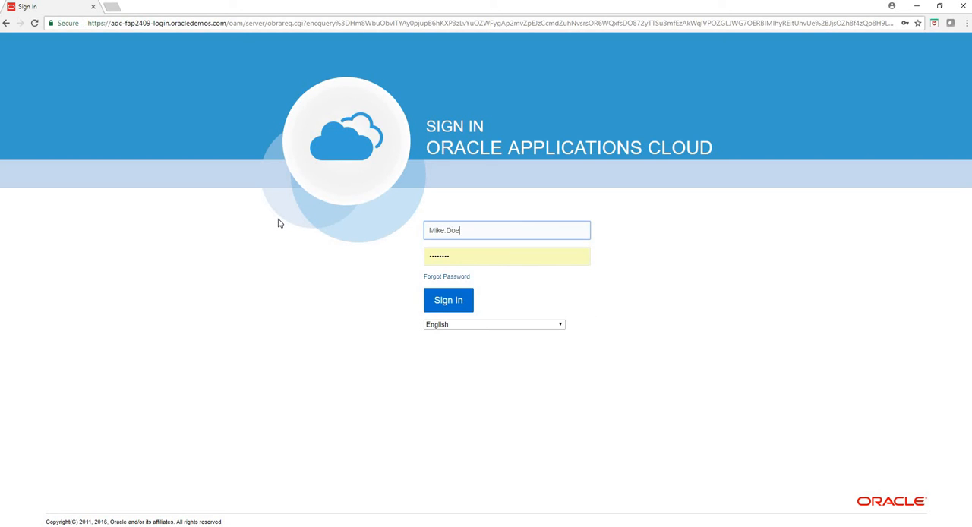
pyautogui.press('Tab')
pyautogui.write('W')
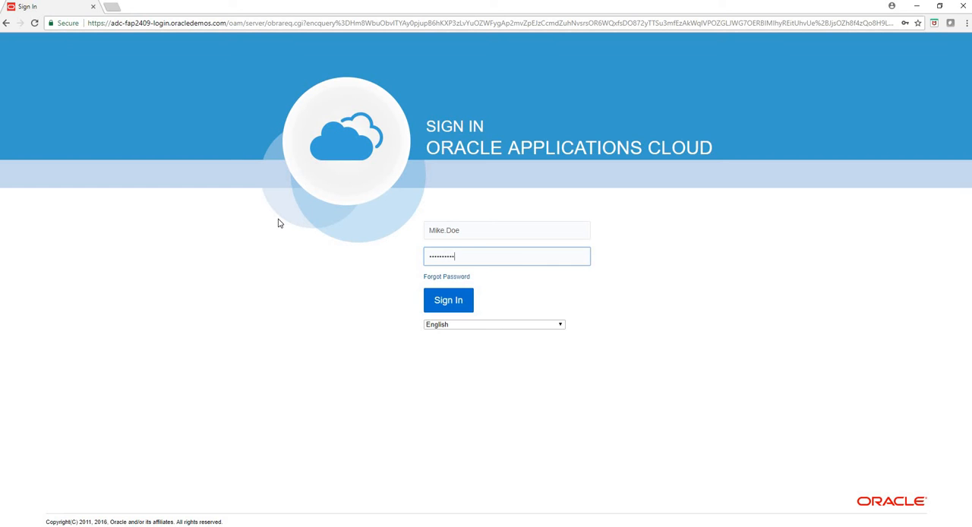
pyautogui.press('Return')
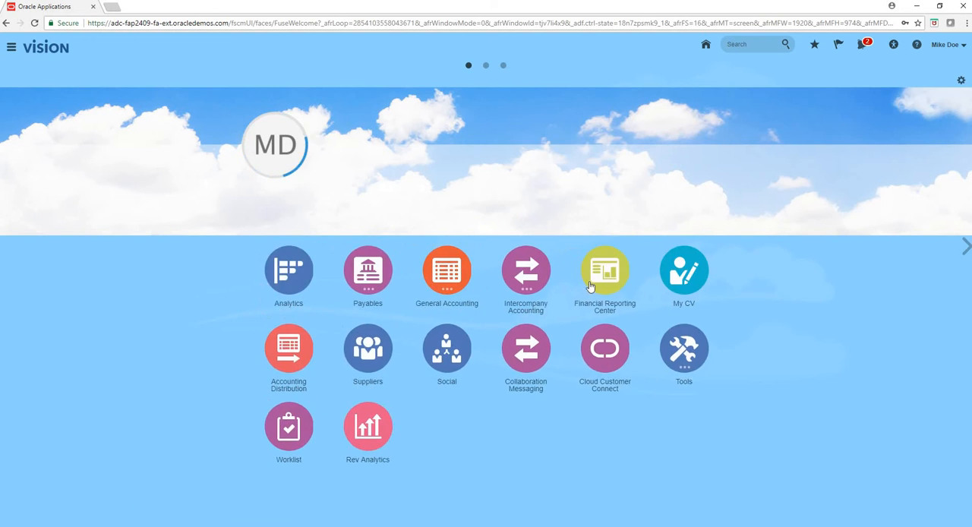
# - Check the new user's access to the Journals work area under General Accounting, and return to the home page
pyautogui.click(441, 278)
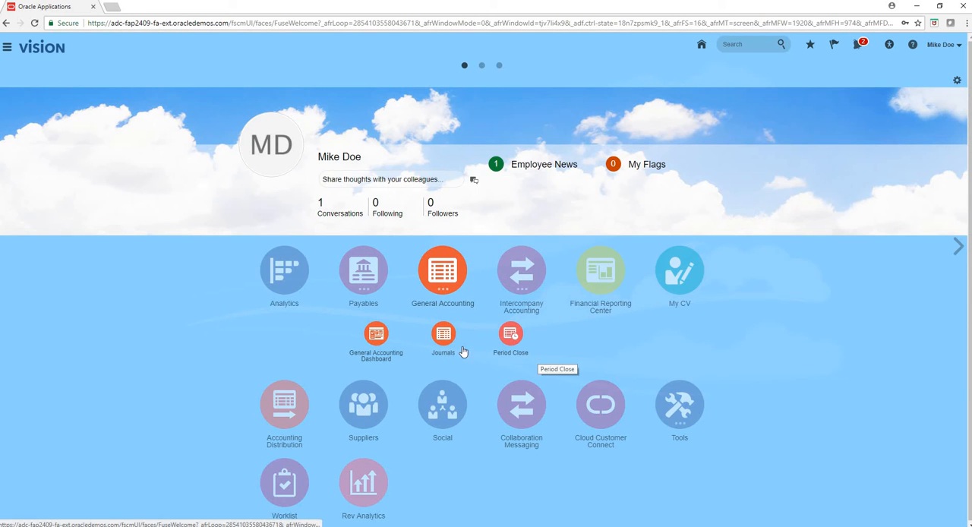
pyautogui.click(444, 336)
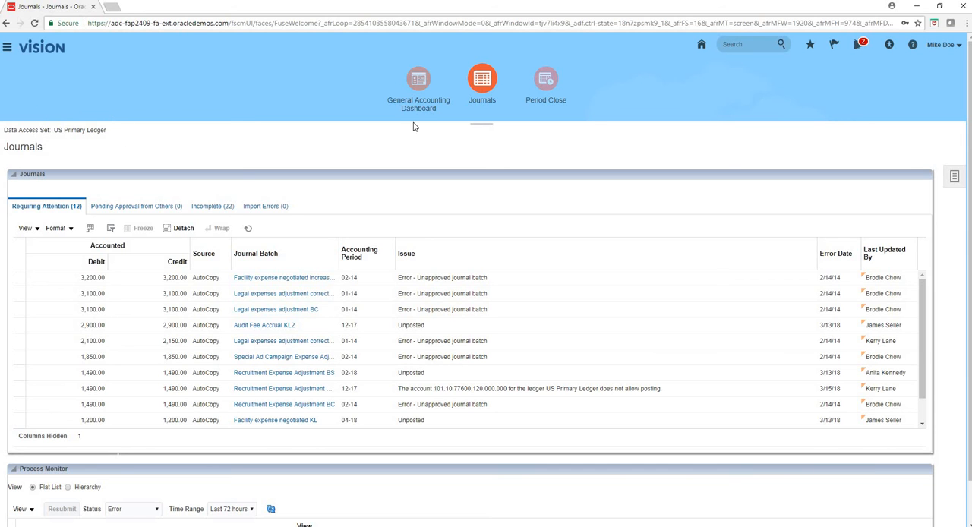
pyautogui.click(701, 44)
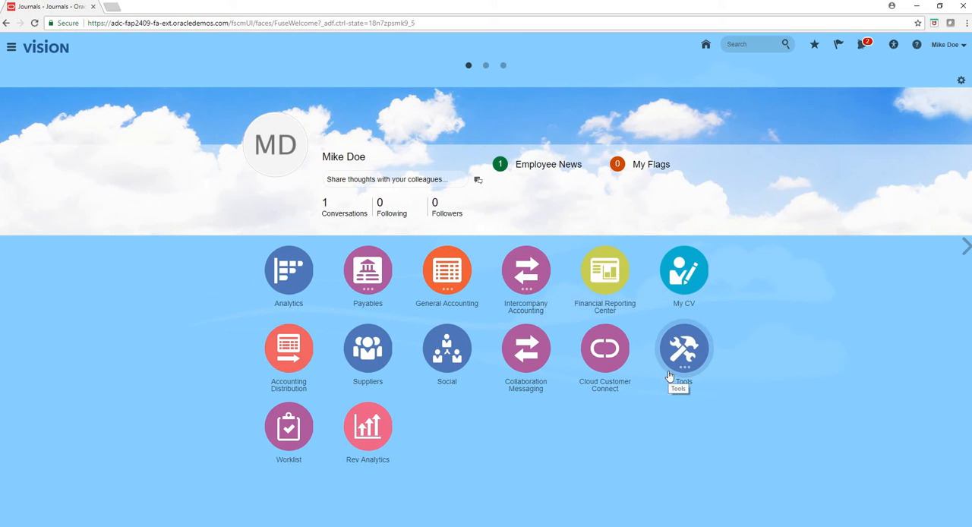
# - Check the Invoices work area under Payables and its list of available tasks, and return to the home page
pyautogui.click(366, 278)
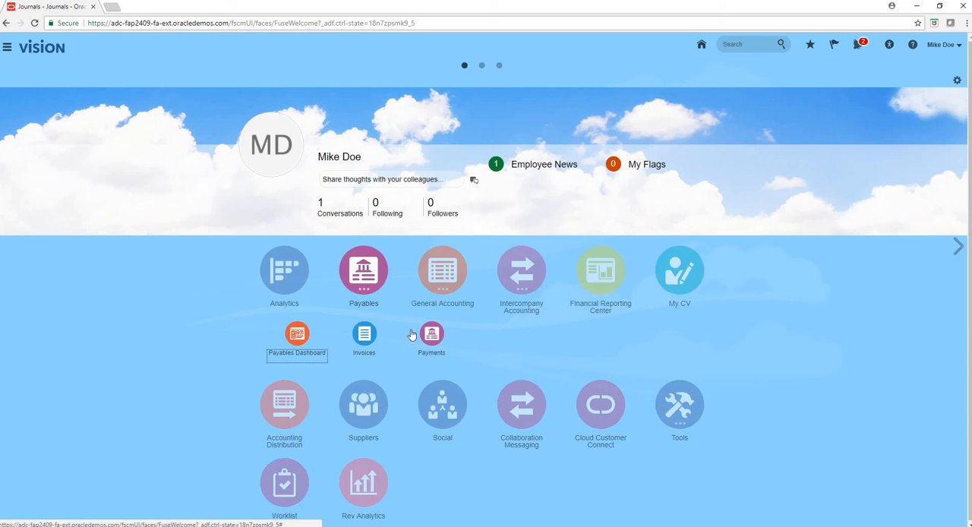
pyautogui.click(366, 336)
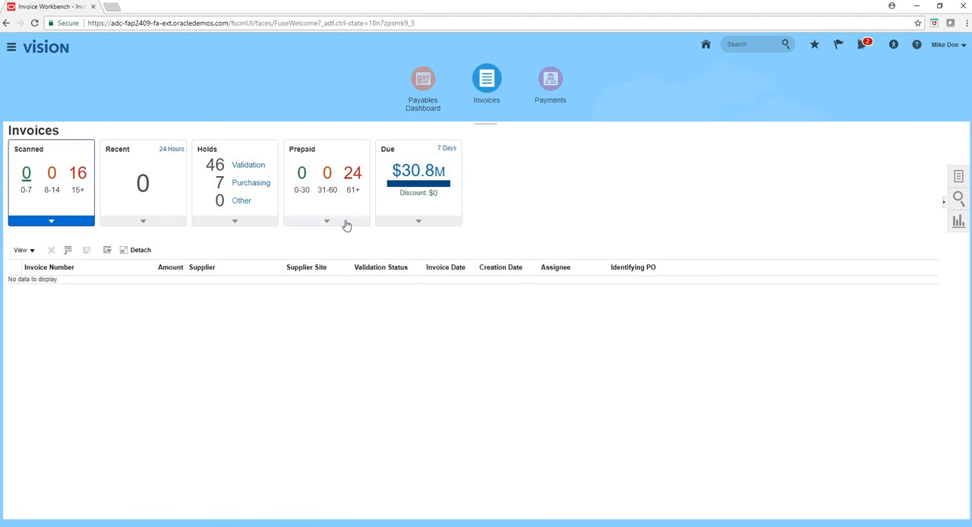
pyautogui.click(959, 176)
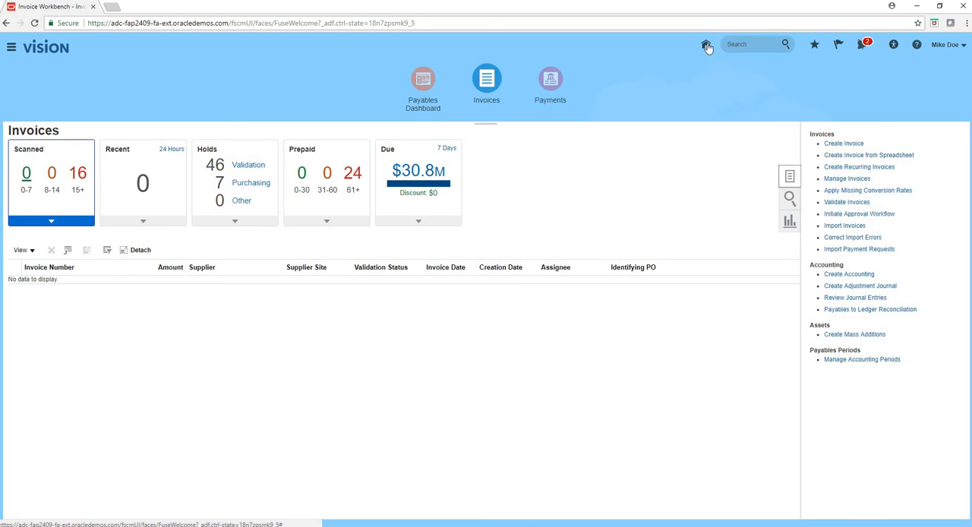
pyautogui.click(706, 46)
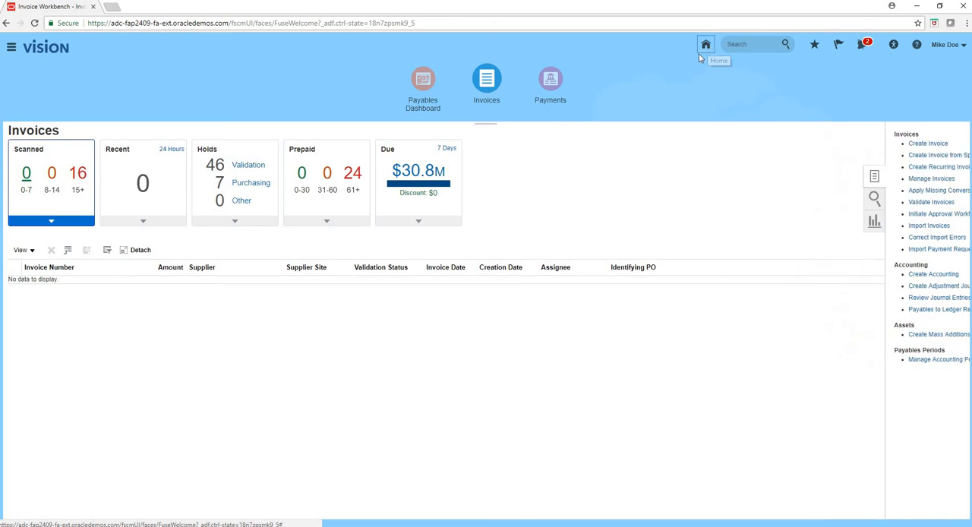